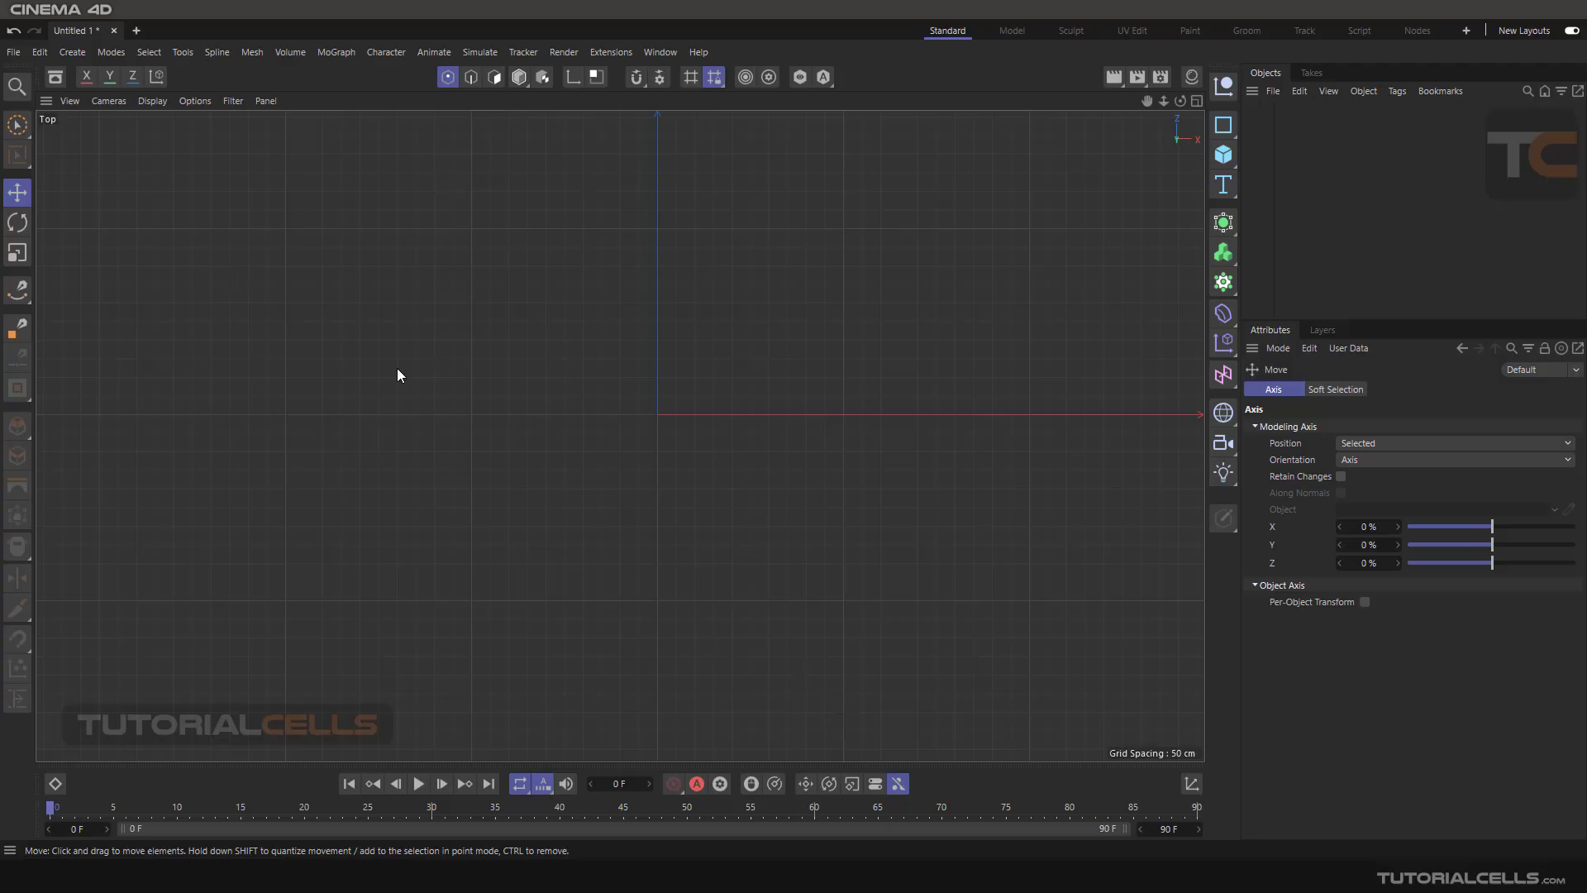
# - Open the Spline menu over the empty Top view, then close it again
pyautogui.click(217, 52)
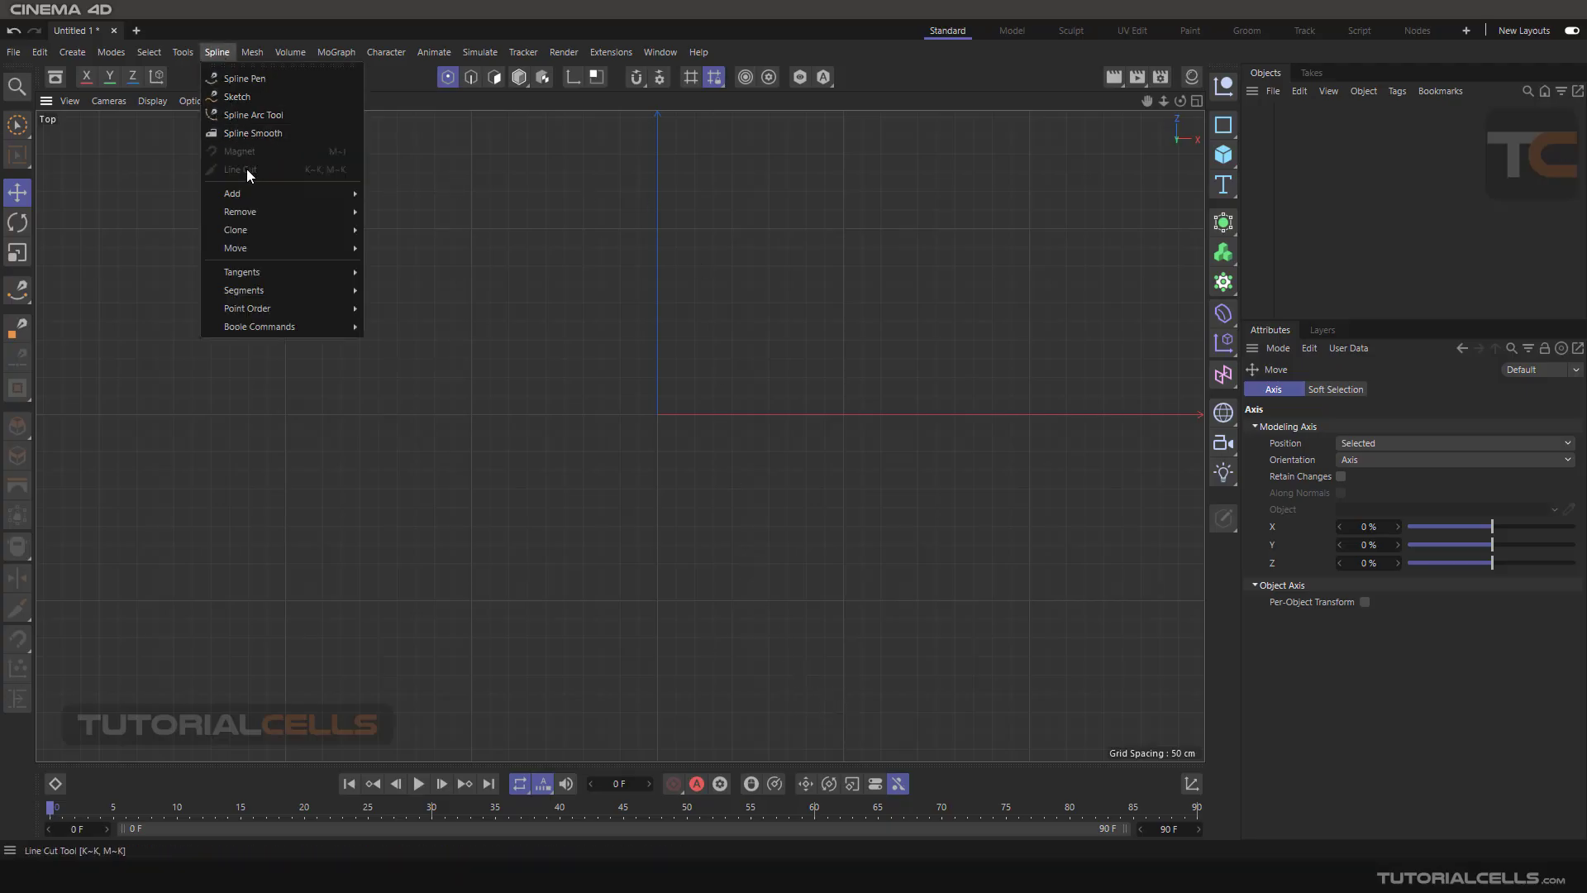
pyautogui.click(252, 423)
# - Add an 8-petal Flower spline in the Top view and convert it to an editable Bezier spline
pyautogui.click(1220, 127)
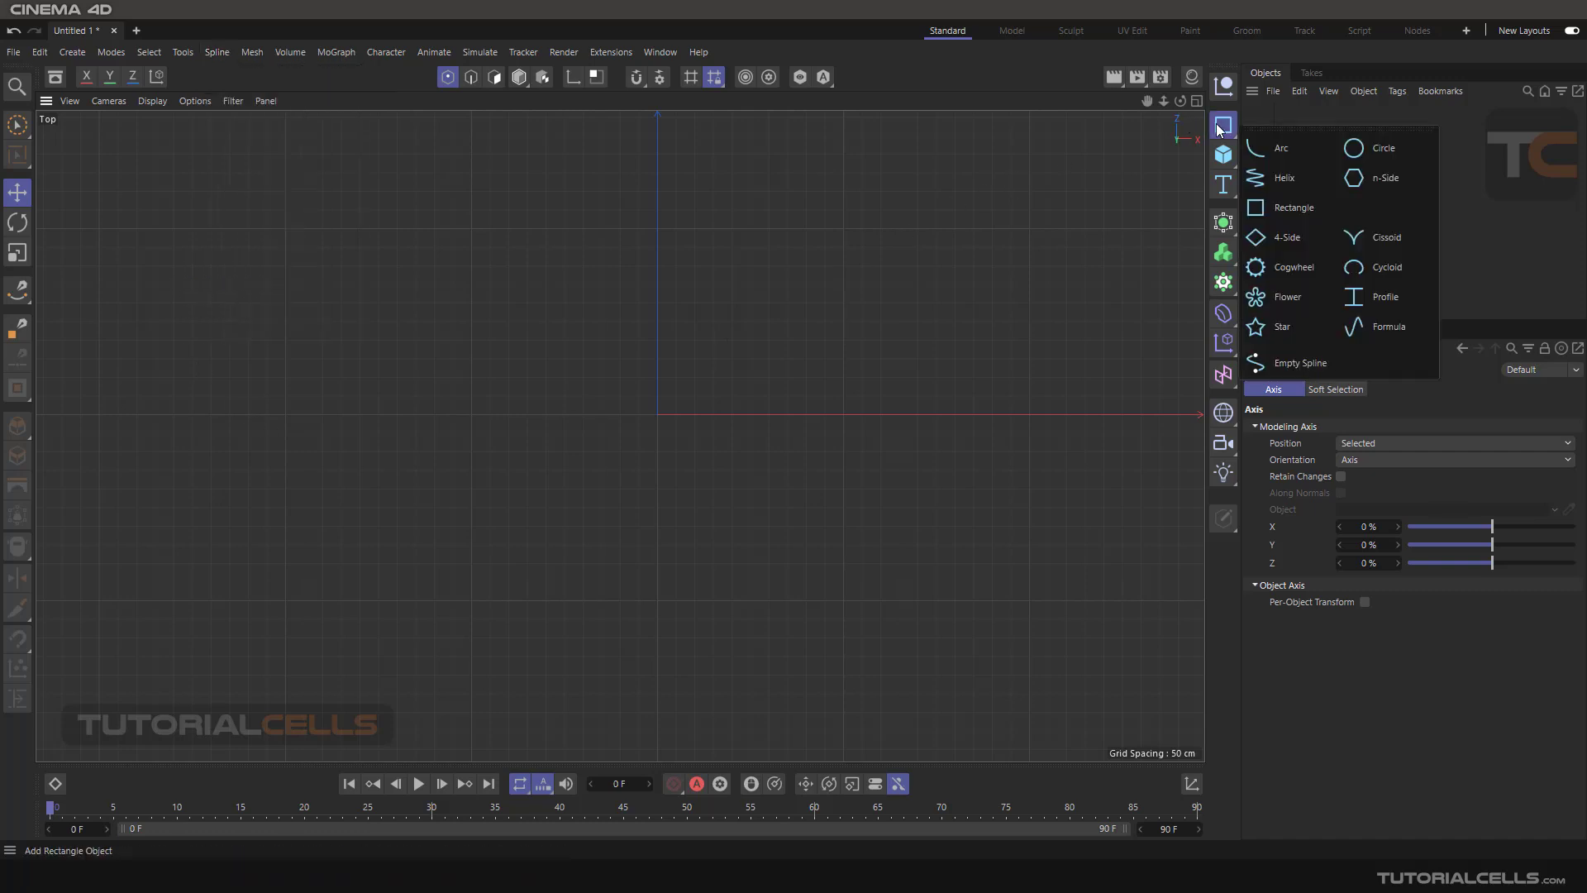
pyautogui.click(1274, 299)
pyautogui.scroll(3, 666, 415)
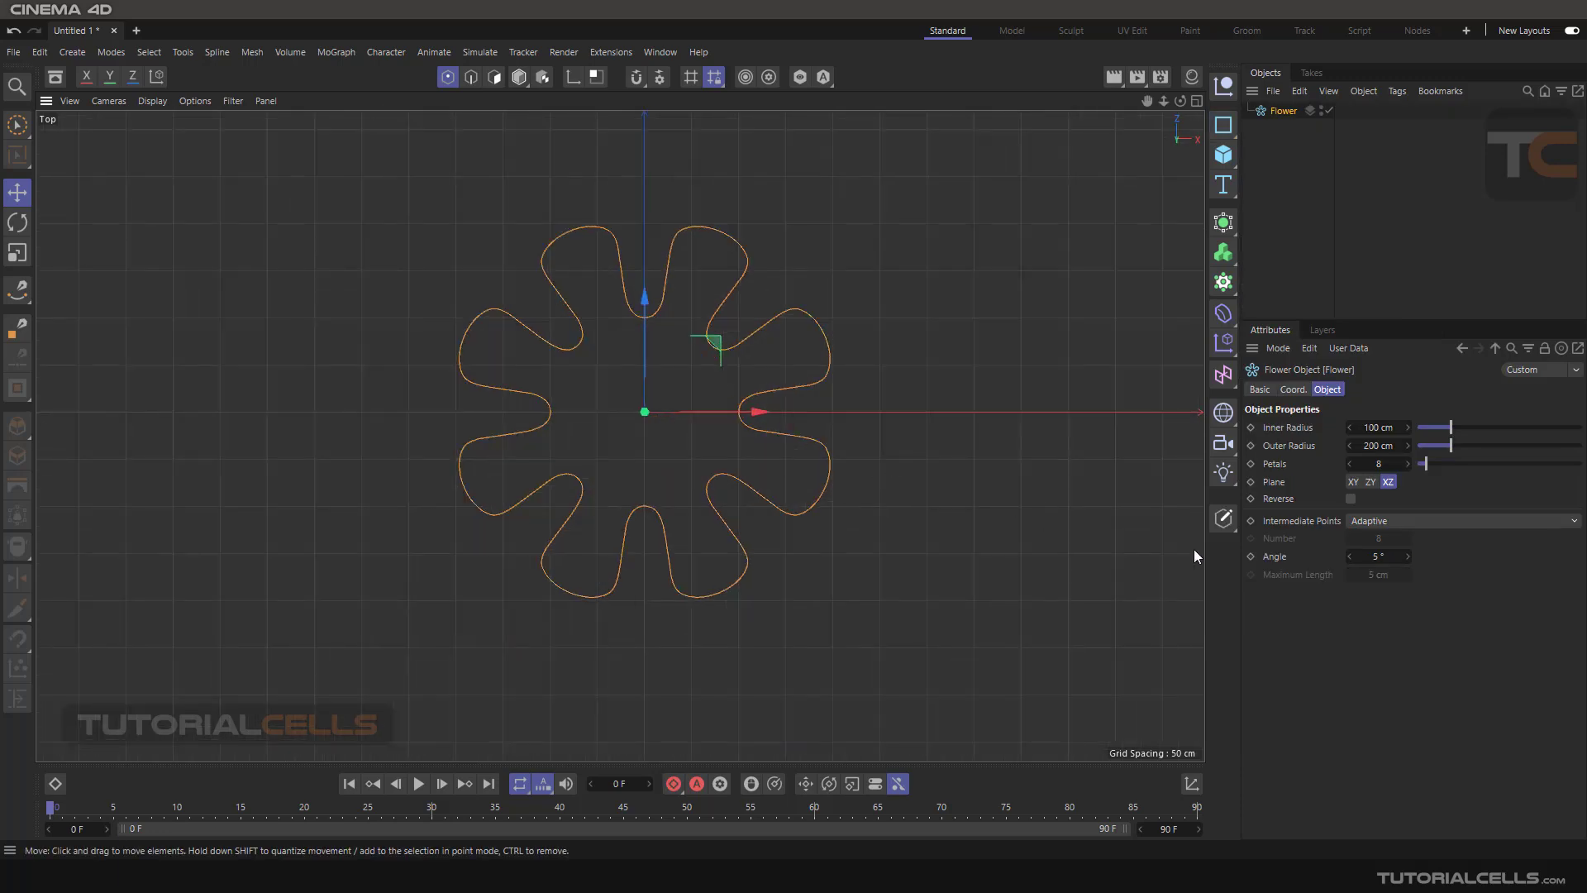
pyautogui.click(1223, 519)
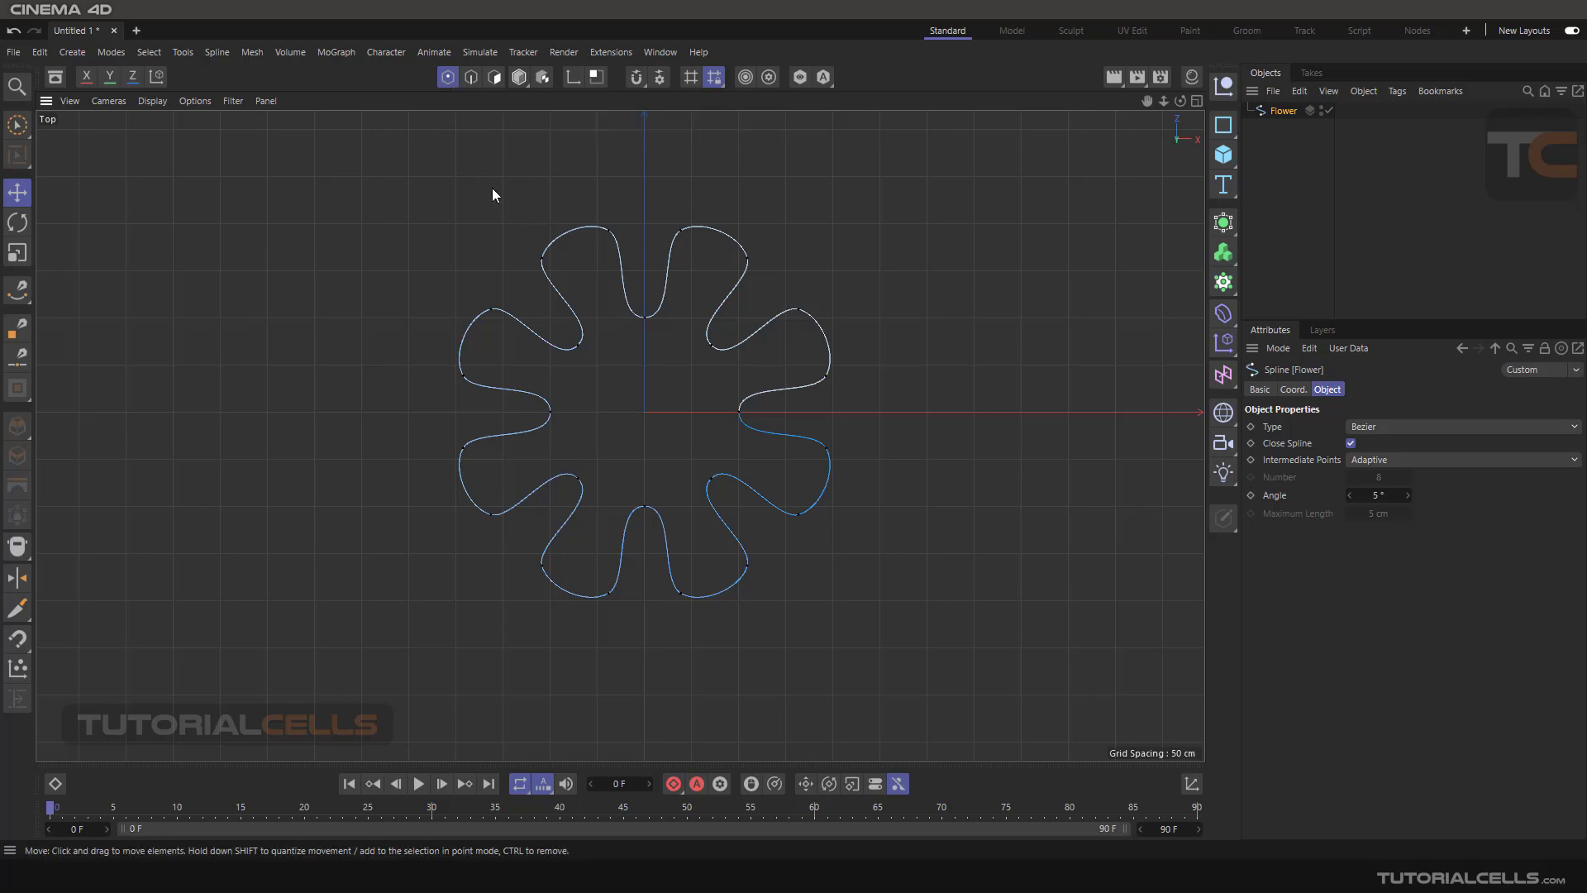
pyautogui.click(217, 51)
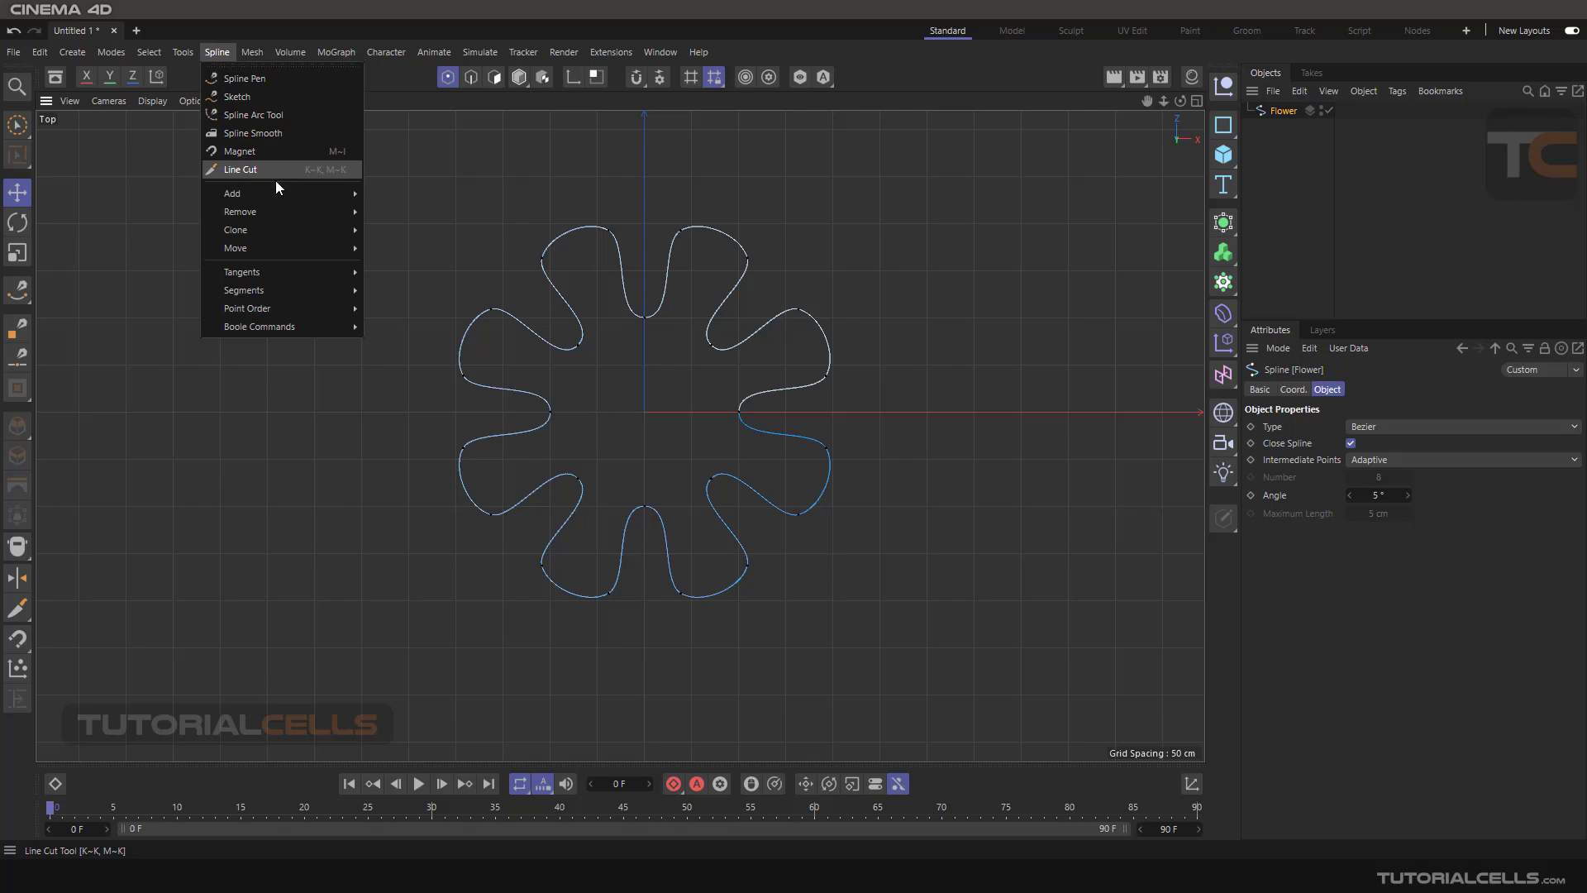
pyautogui.click(147, 258)
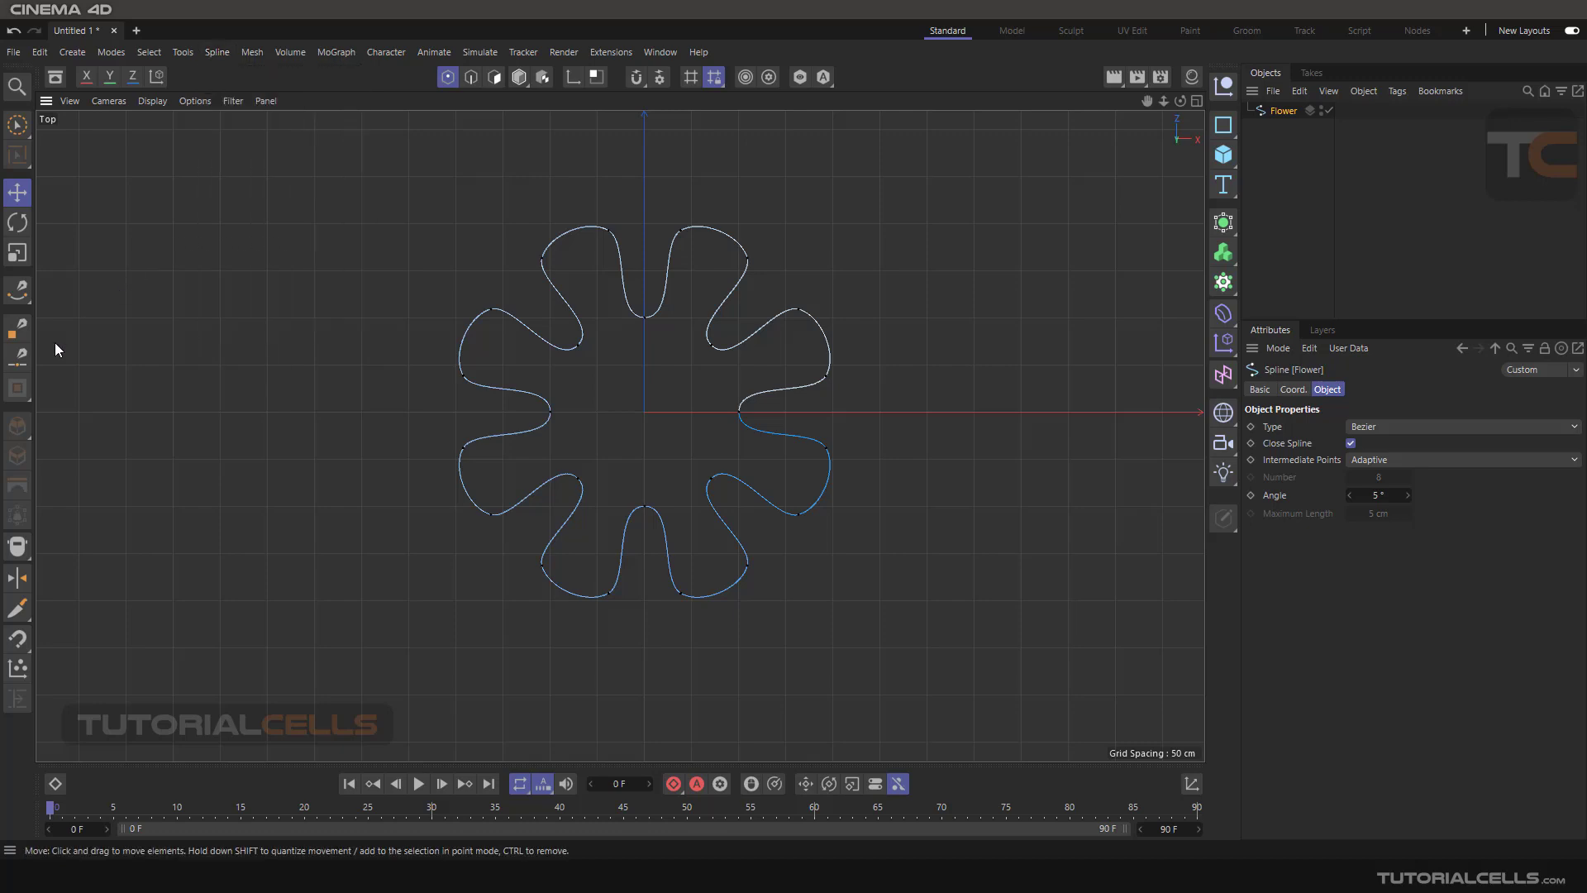
pyautogui.click(470, 78)
pyautogui.click(494, 78)
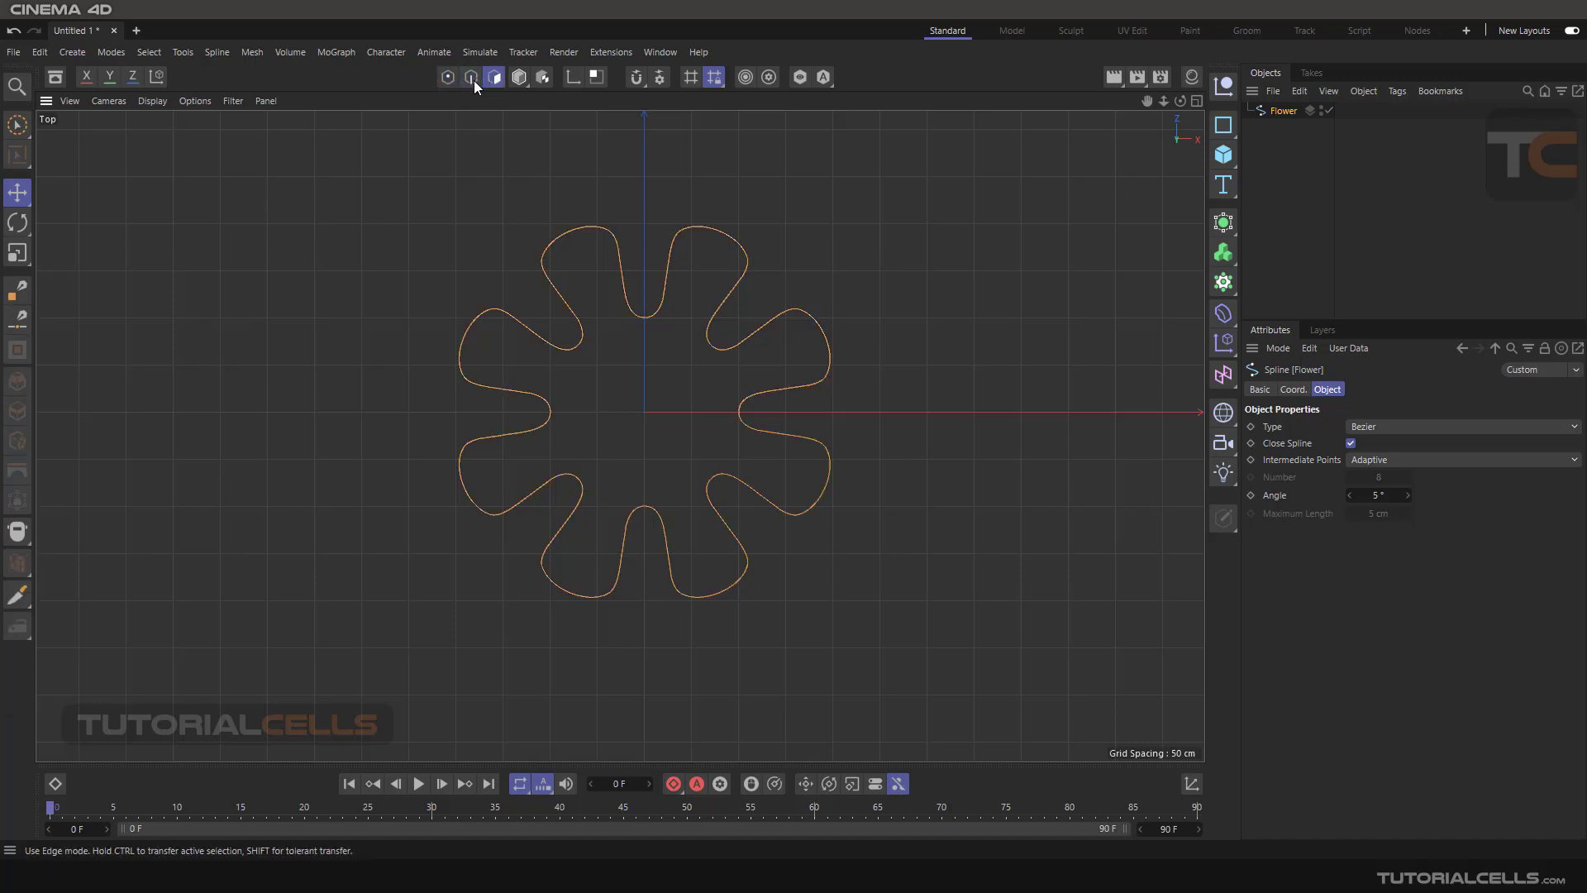
pyautogui.click(447, 77)
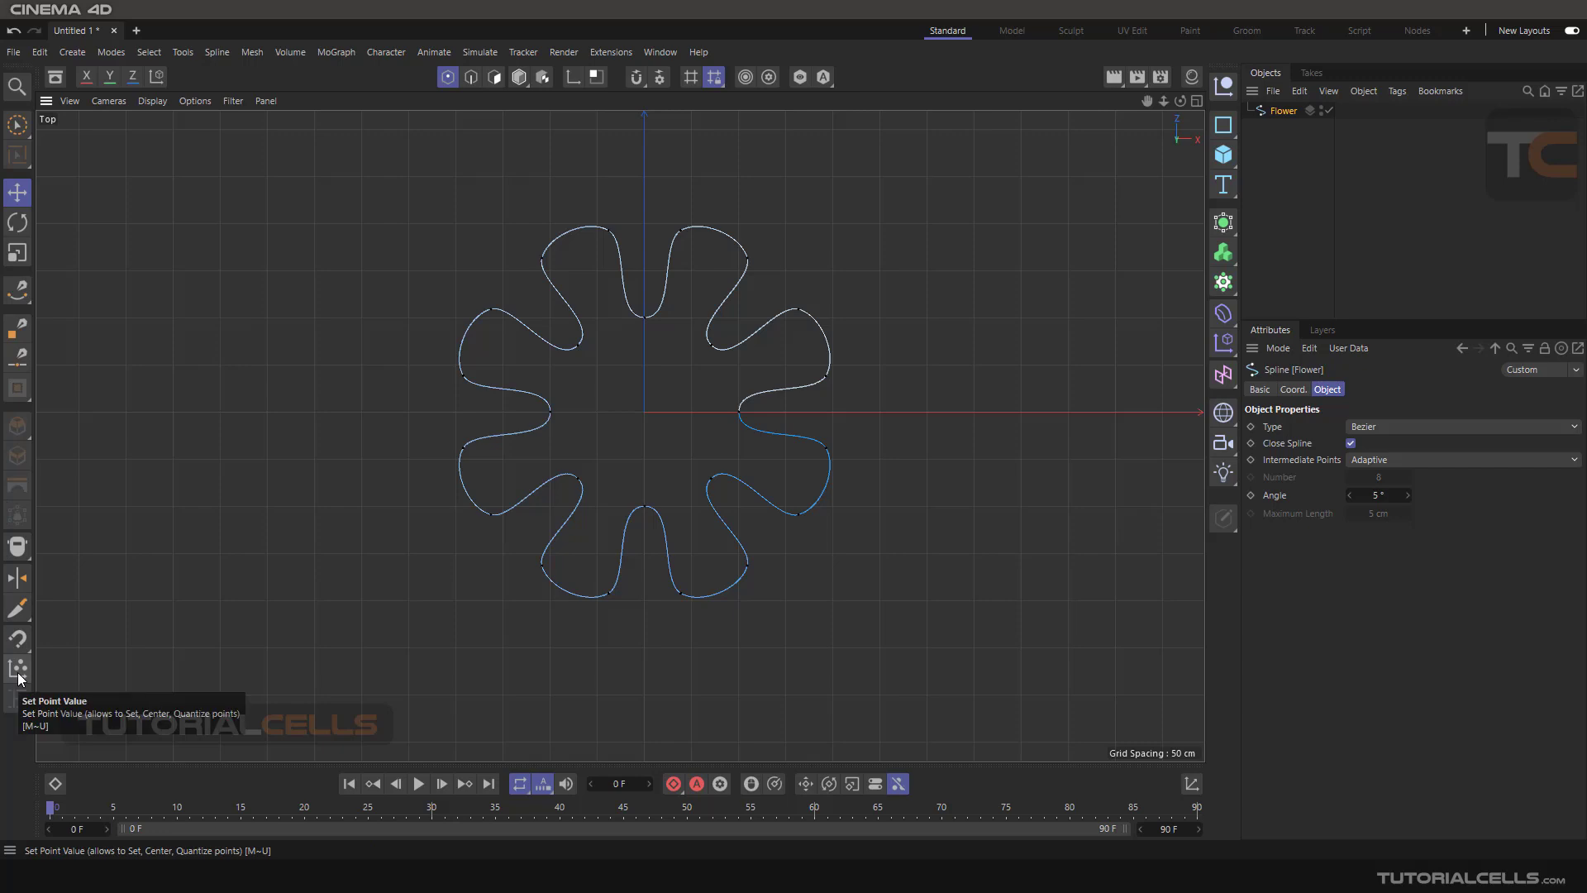
pyautogui.click(471, 78)
pyautogui.click(498, 78)
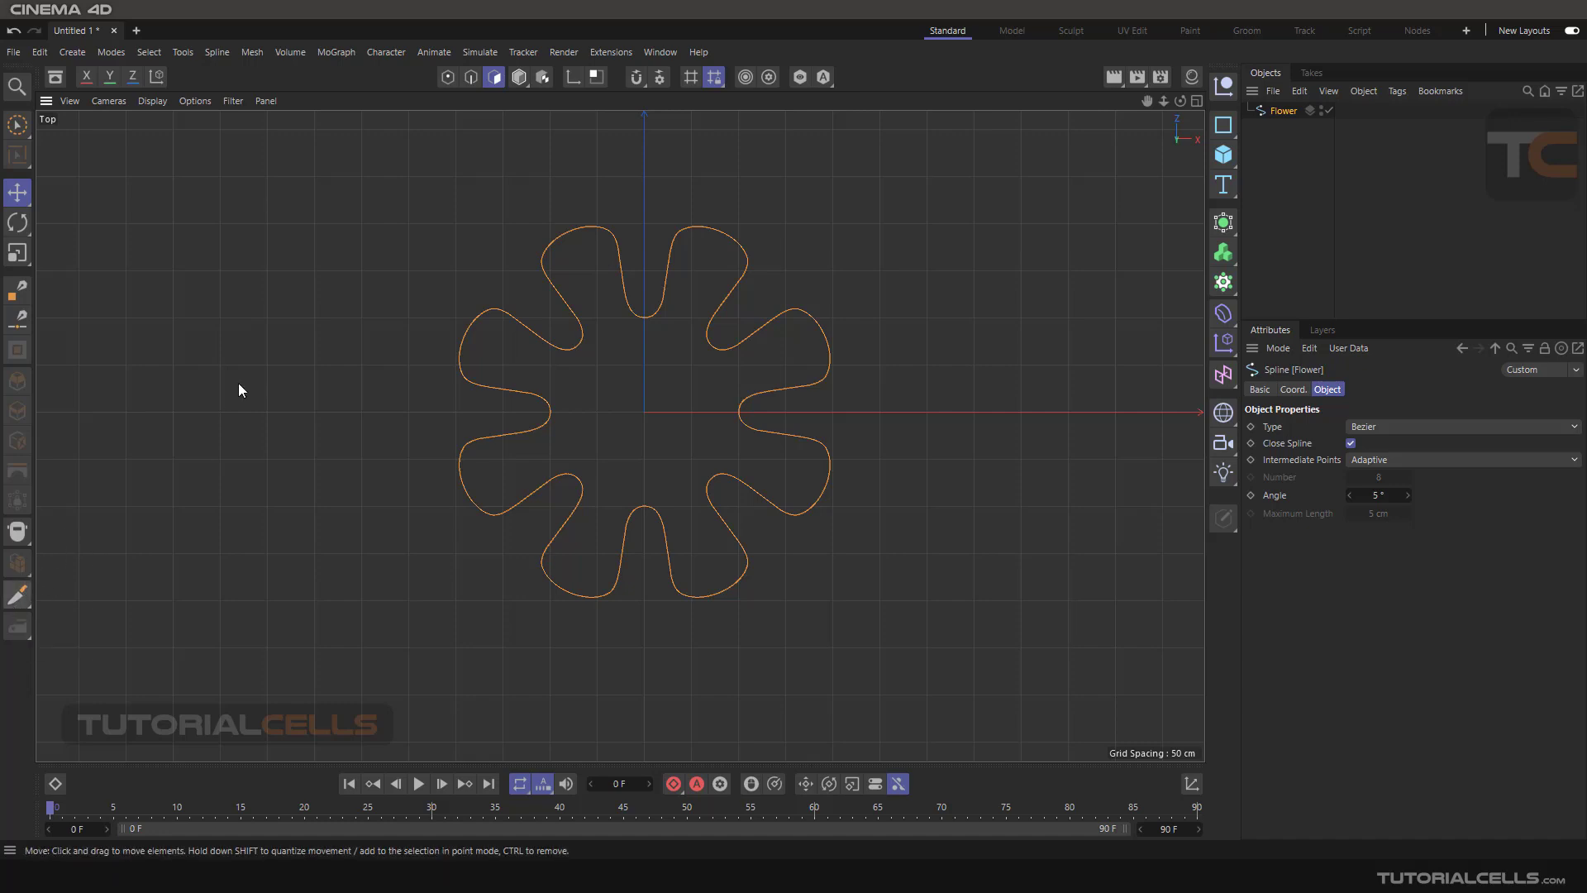
pyautogui.click(446, 79)
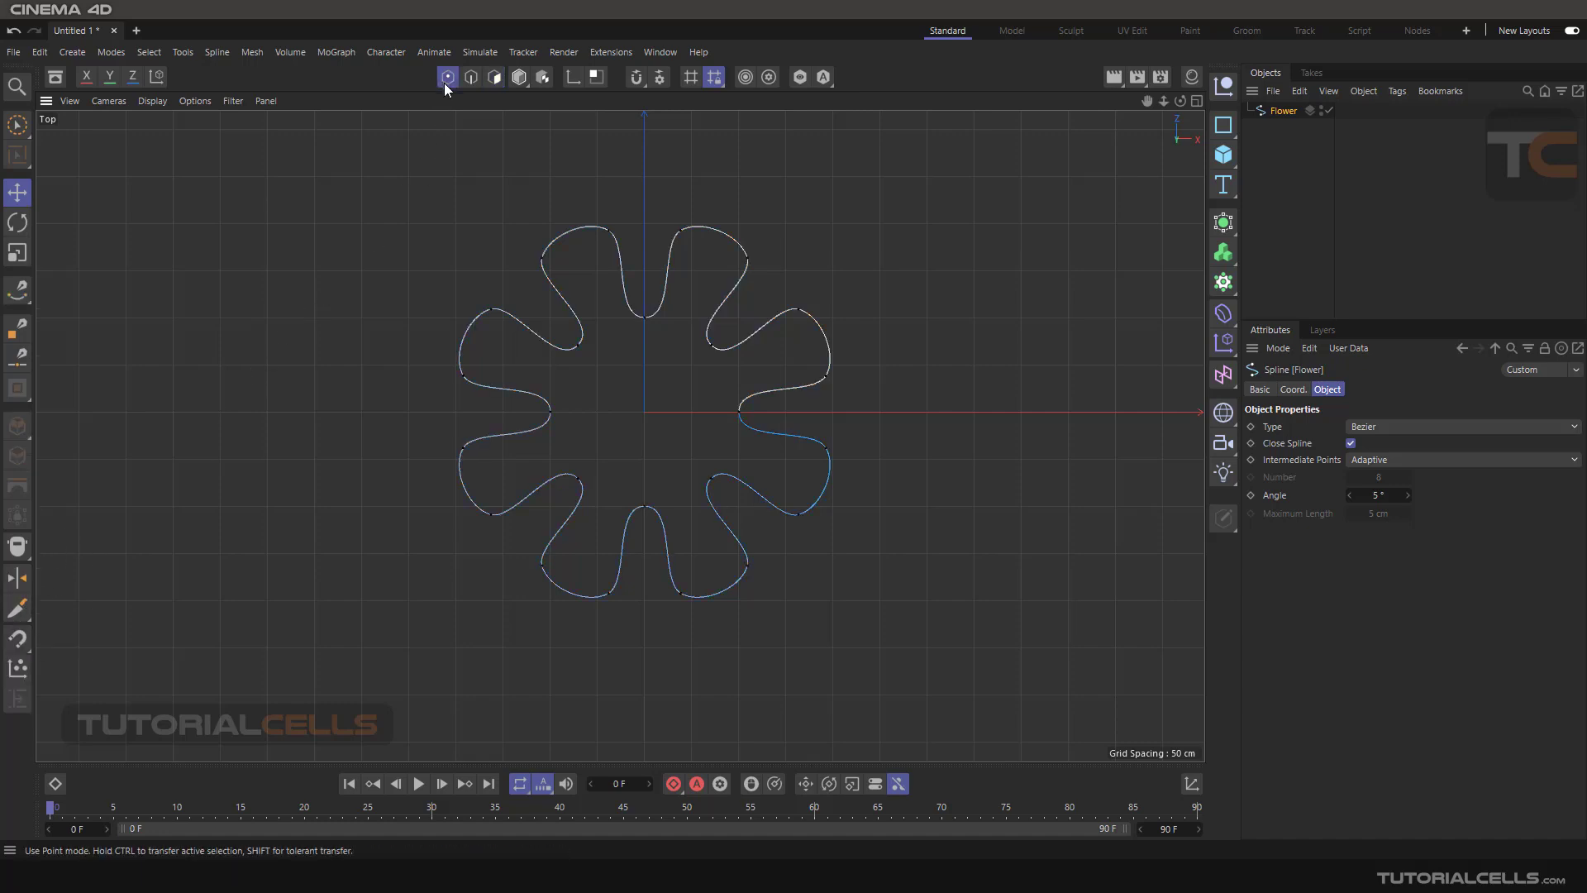
pyautogui.rightClick(370, 137)
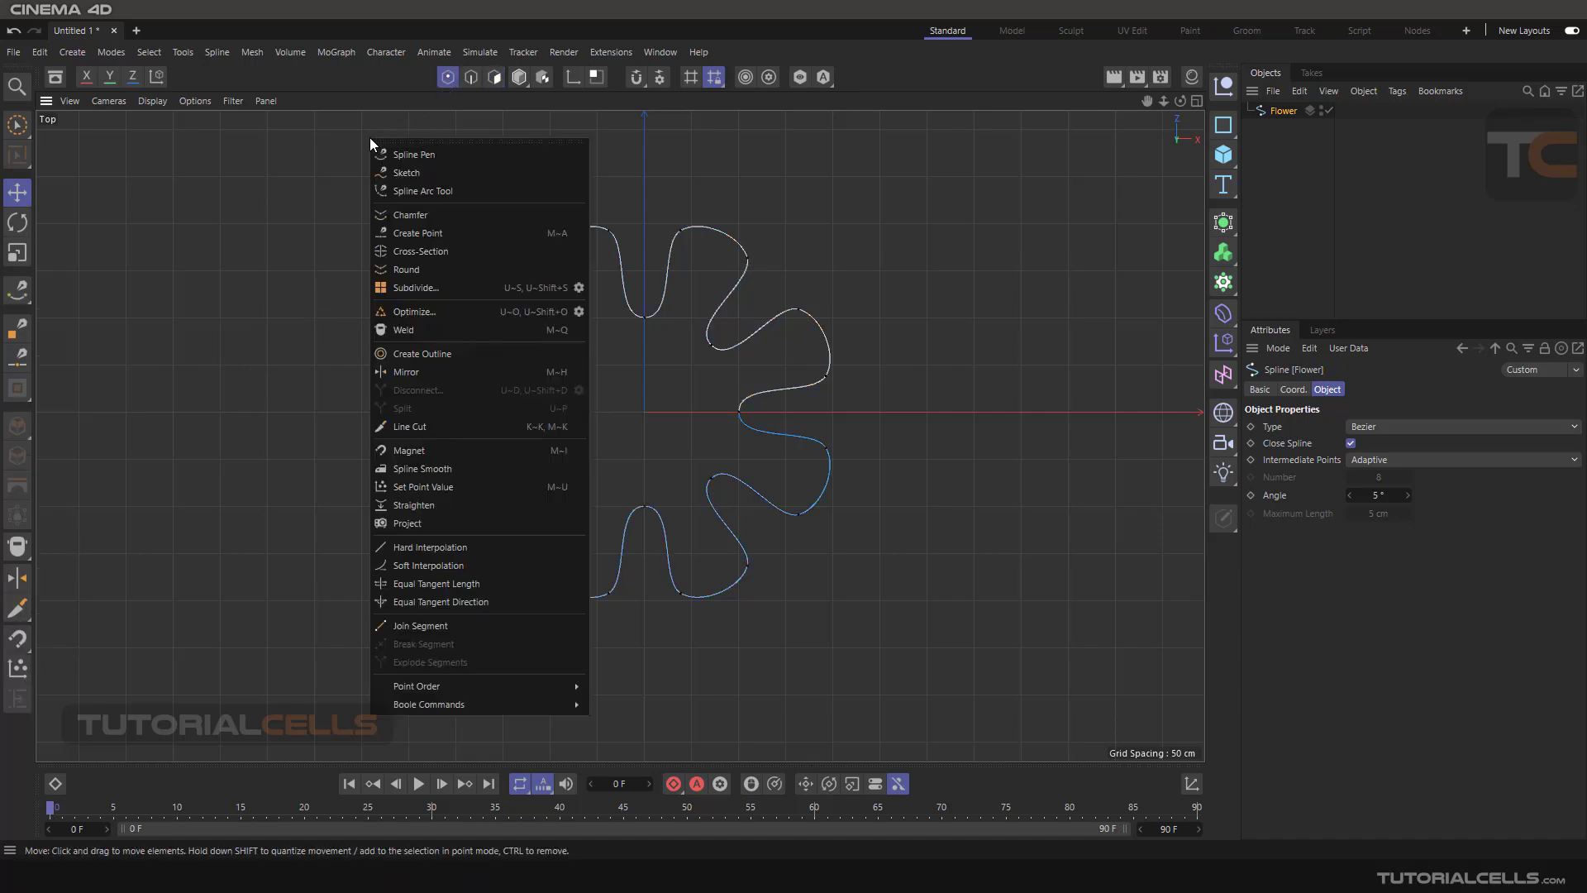
pyautogui.click(439, 427)
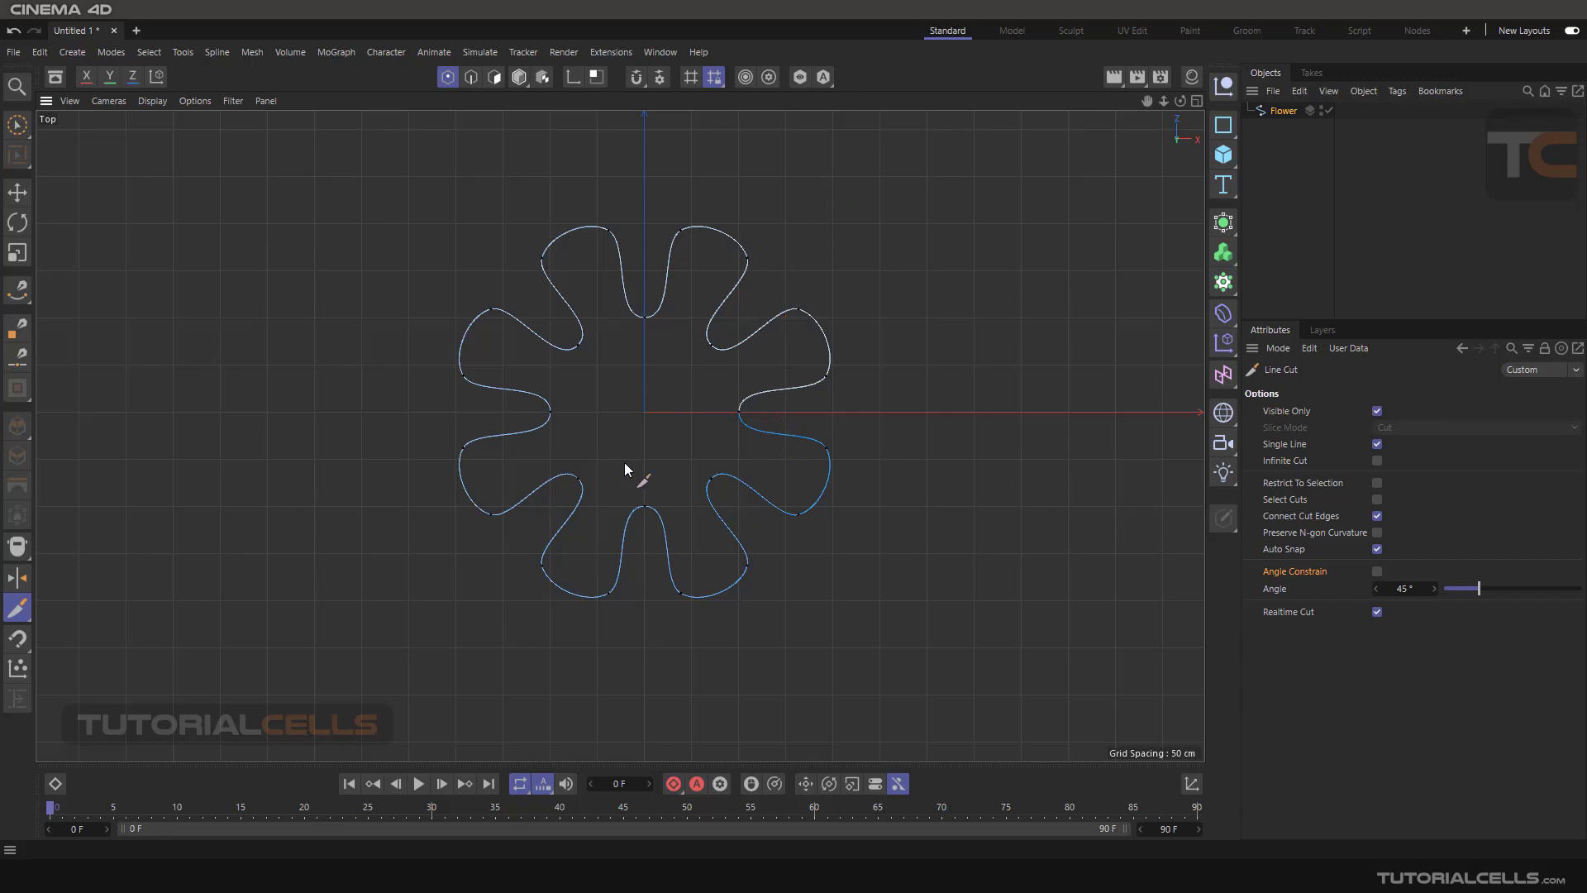
pyautogui.click(17, 192)
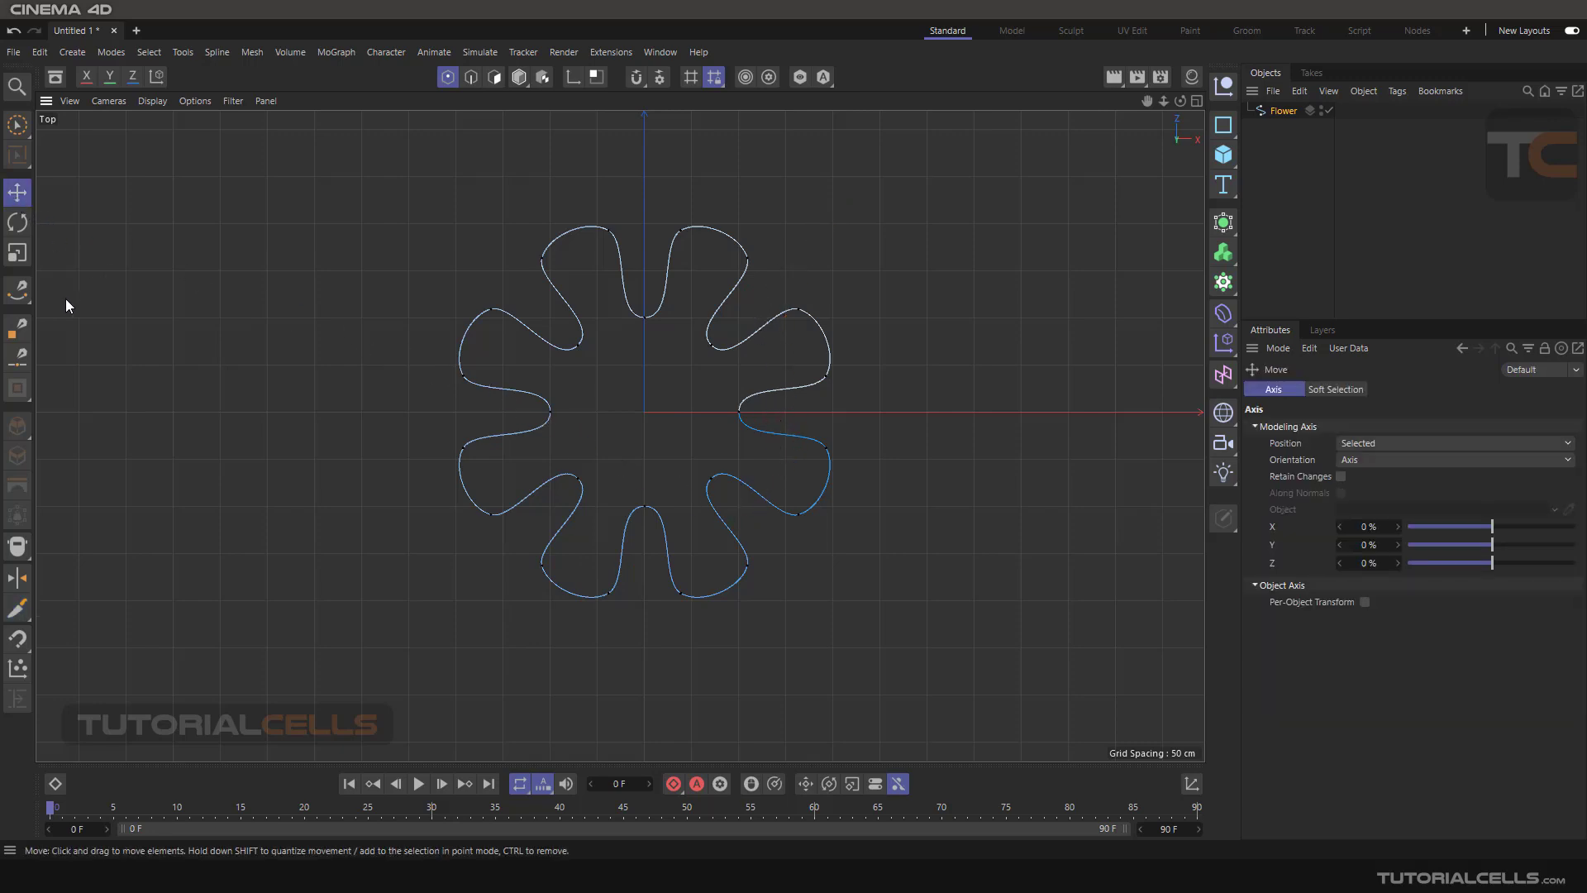
# - Use the Spline Pen to insert two points along the left side of the Flower's top petal
pyautogui.click(28, 291)
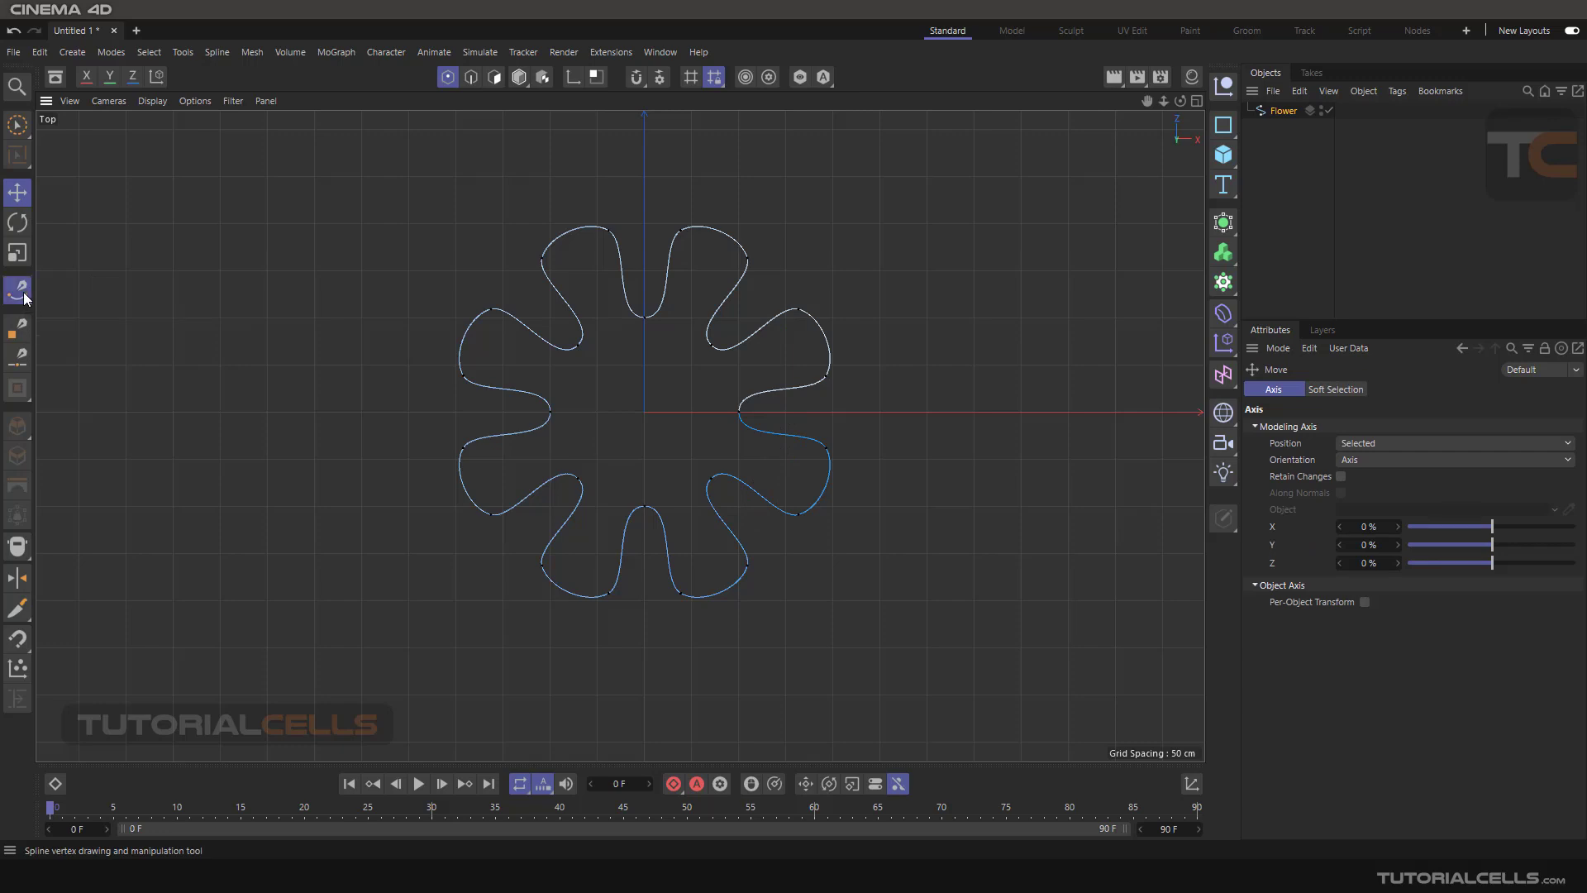
pyautogui.scroll(3, 629, 242)
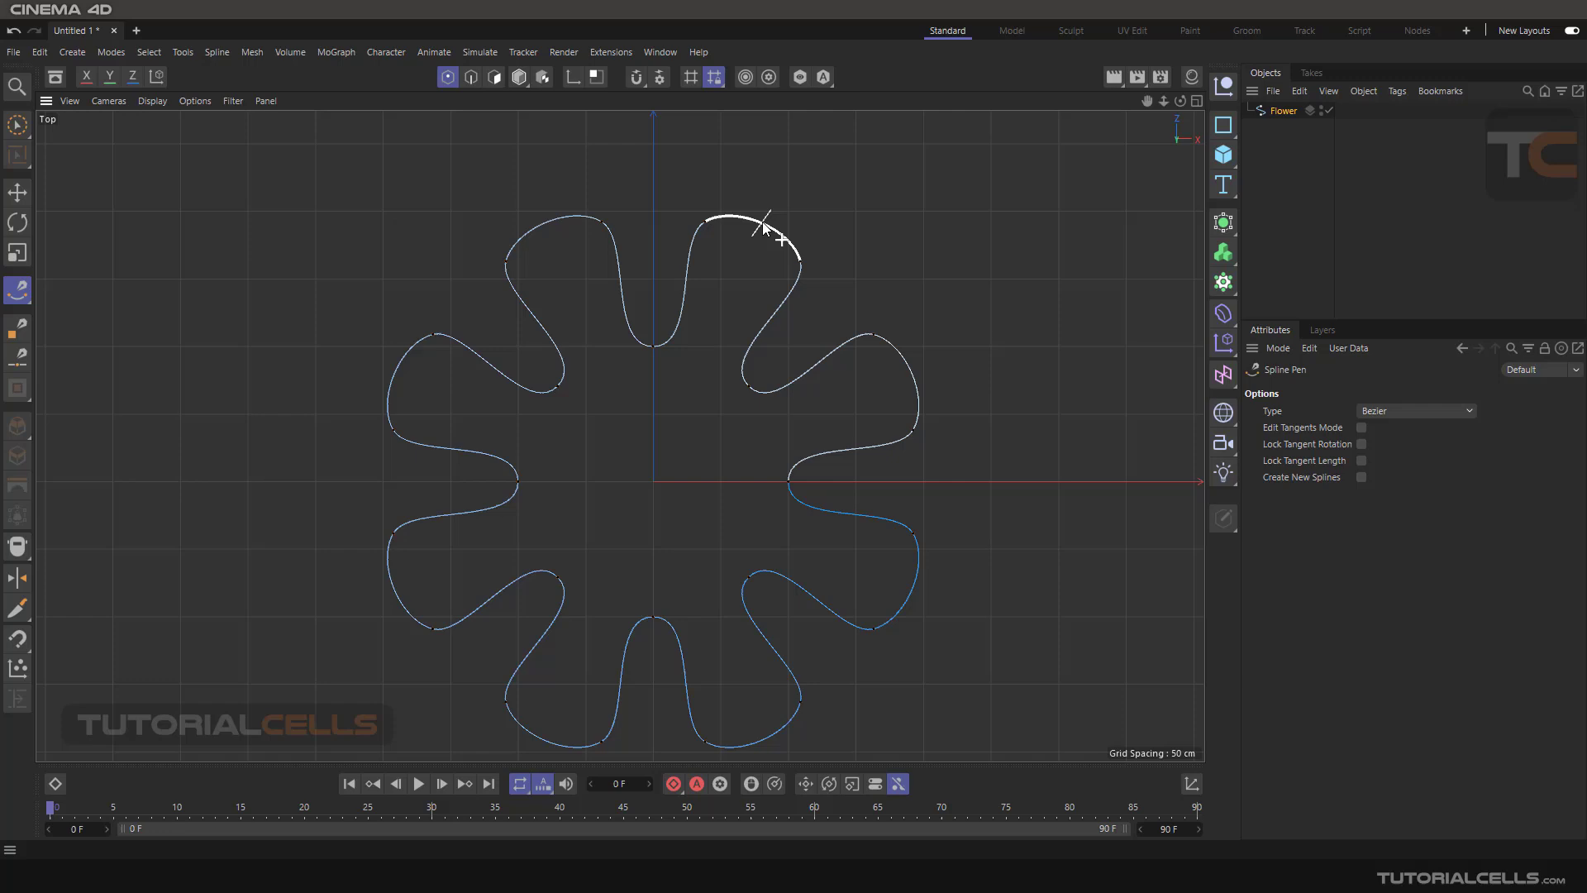
pyautogui.click(763, 222)
pyautogui.click(698, 283)
# - Start Line Cut on the recentred flower and turn off Single Line for multi-segment cutting
pyautogui.click(21, 611)
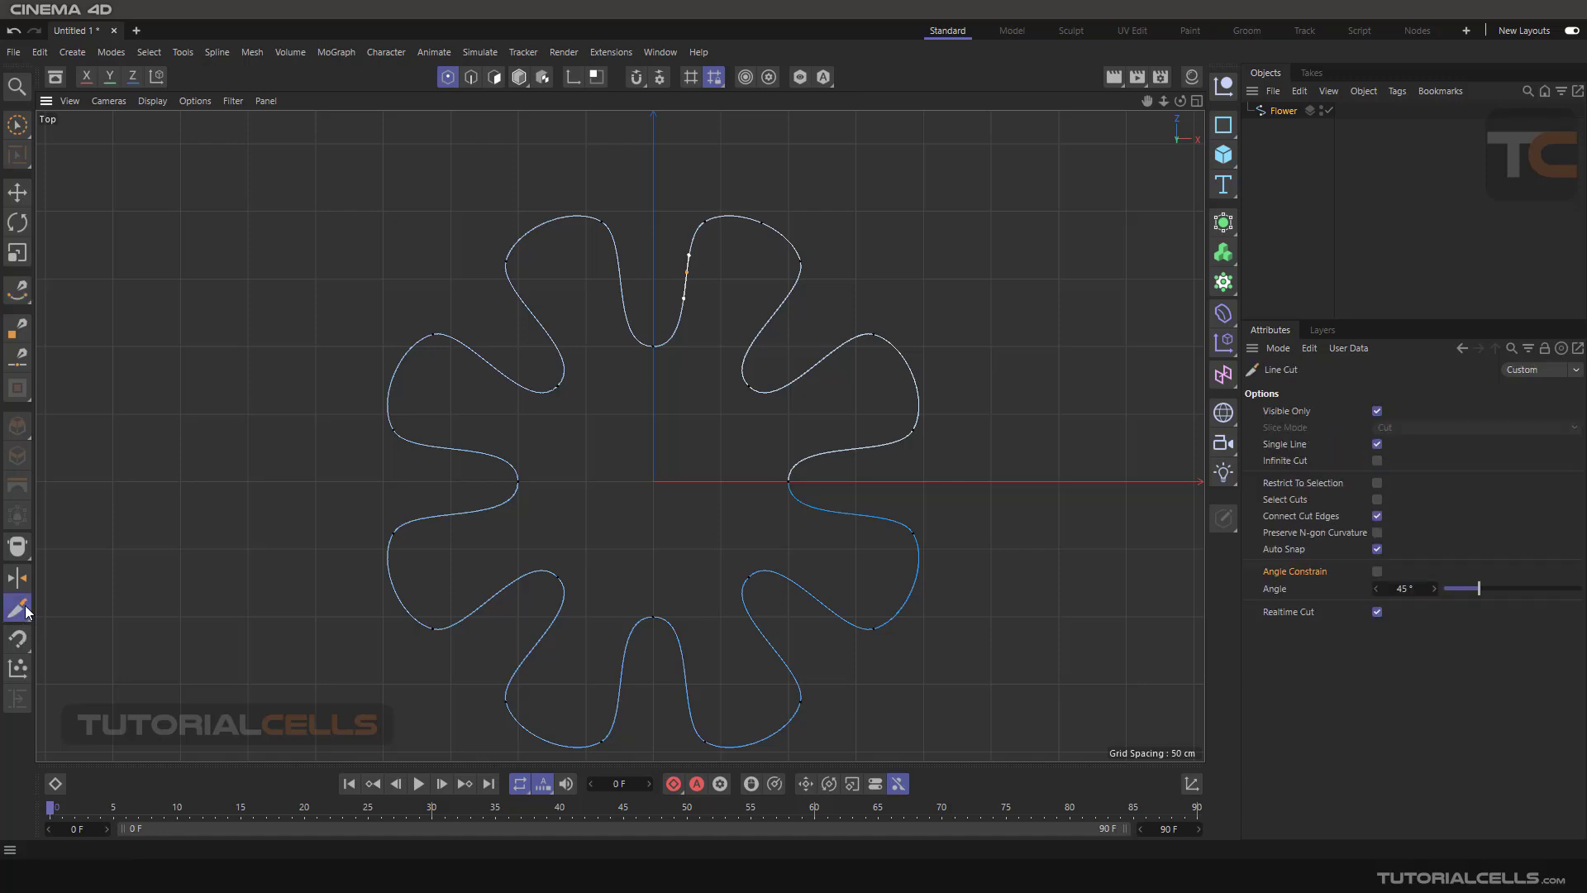
pyautogui.scroll(-2, 951, 434)
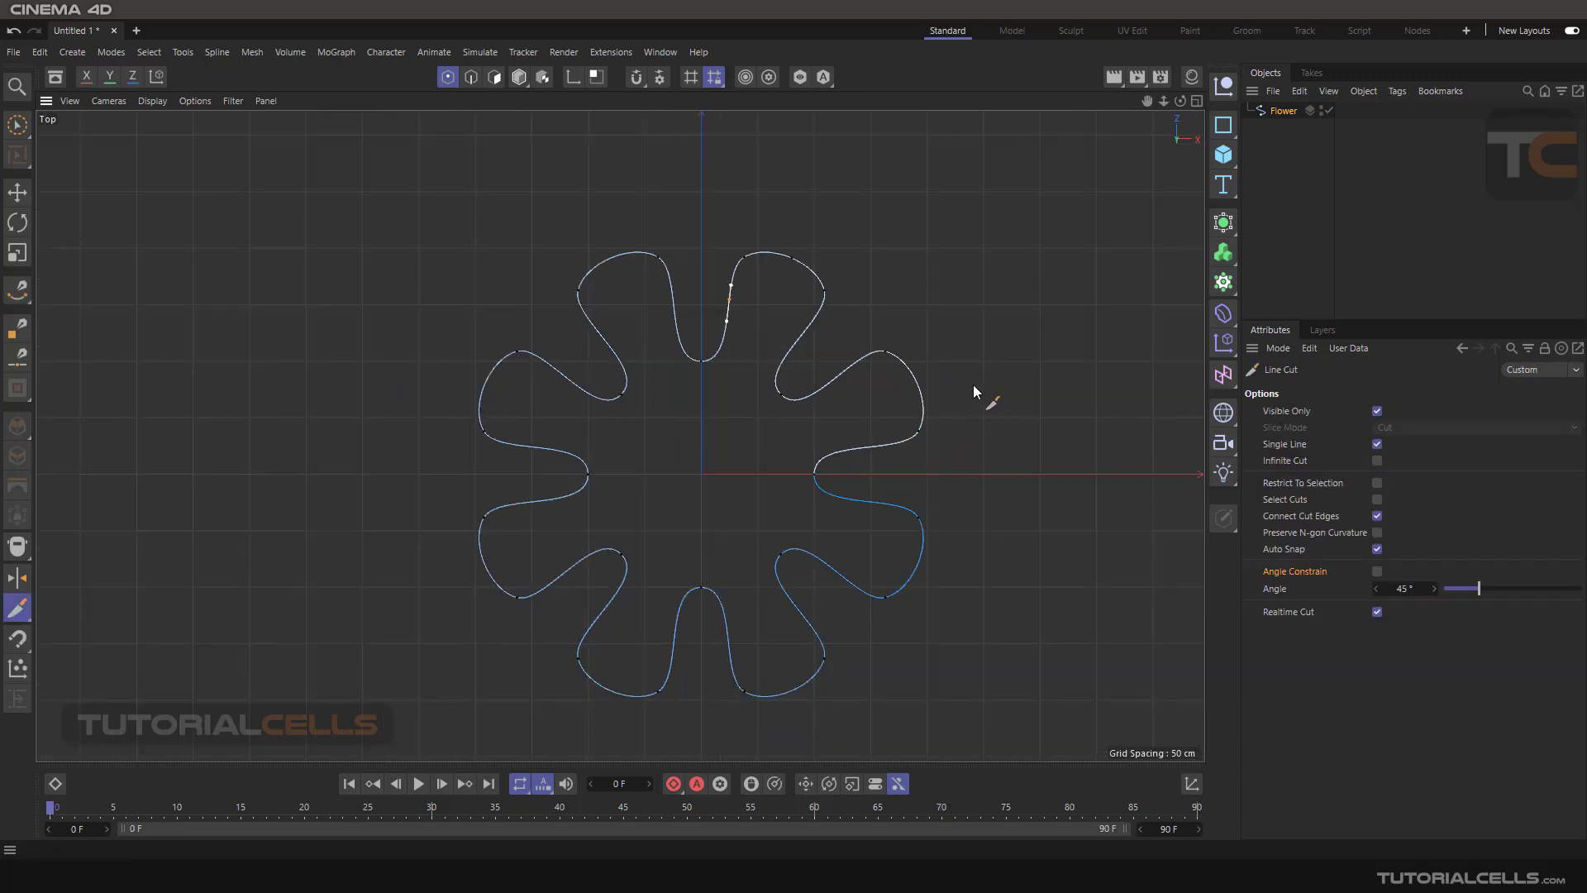
pyautogui.keyDown('alt'); pyautogui.moveTo(973, 384); pyautogui.dragTo(927, 310, button='middle'); pyautogui.keyUp('alt')
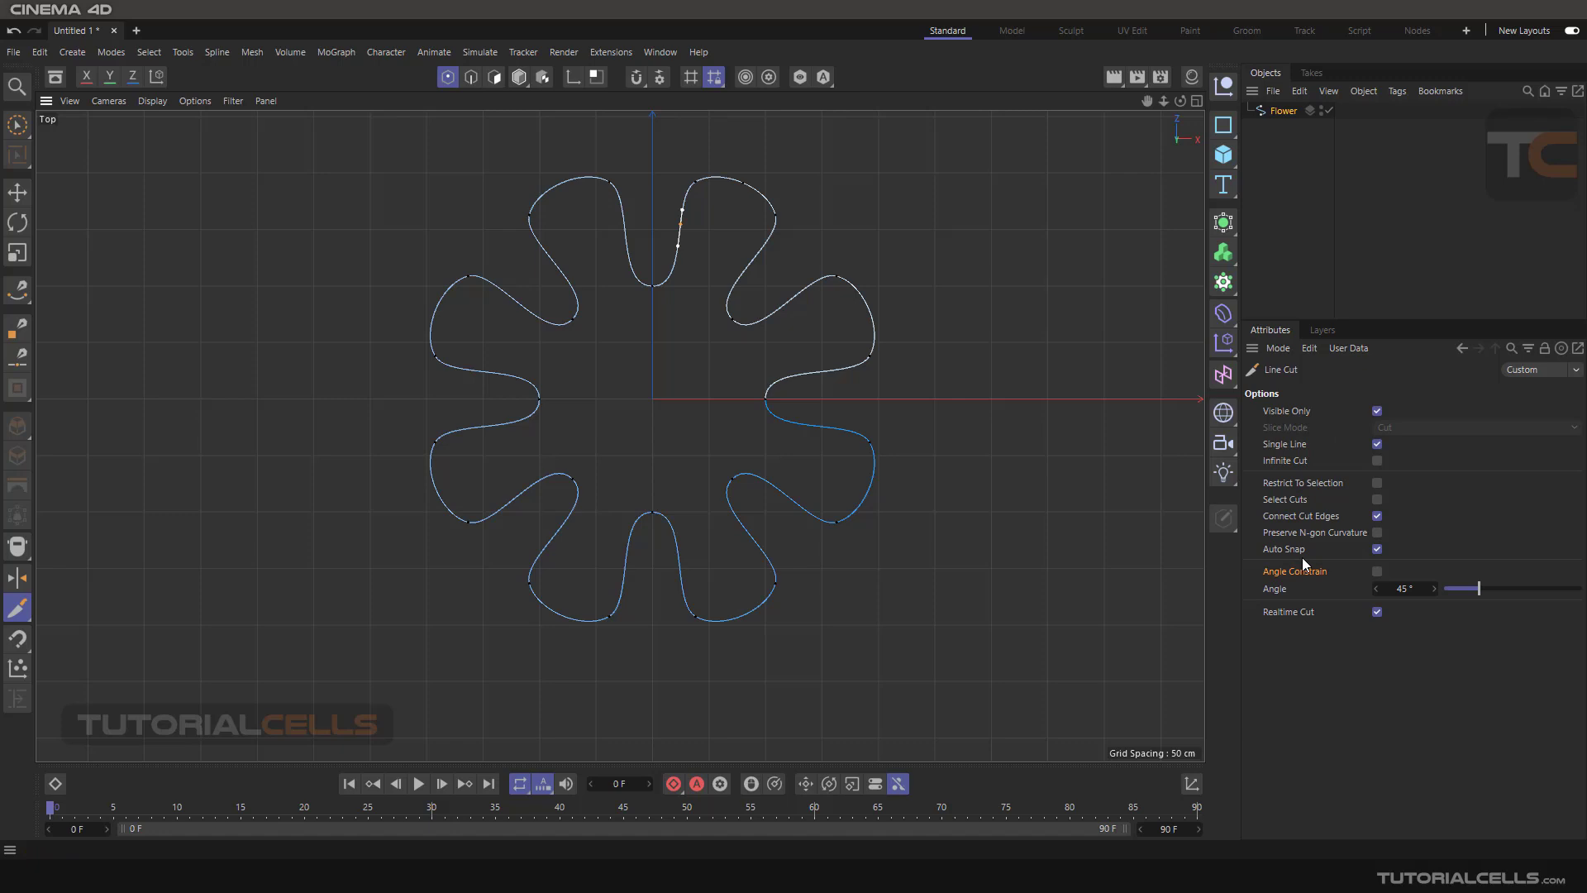
pyautogui.click(1376, 444)
# - Draw a multi-point cut path across the flower, then cancel it without applying
pyautogui.moveTo(824, 195); pyautogui.dragTo(653, 648)
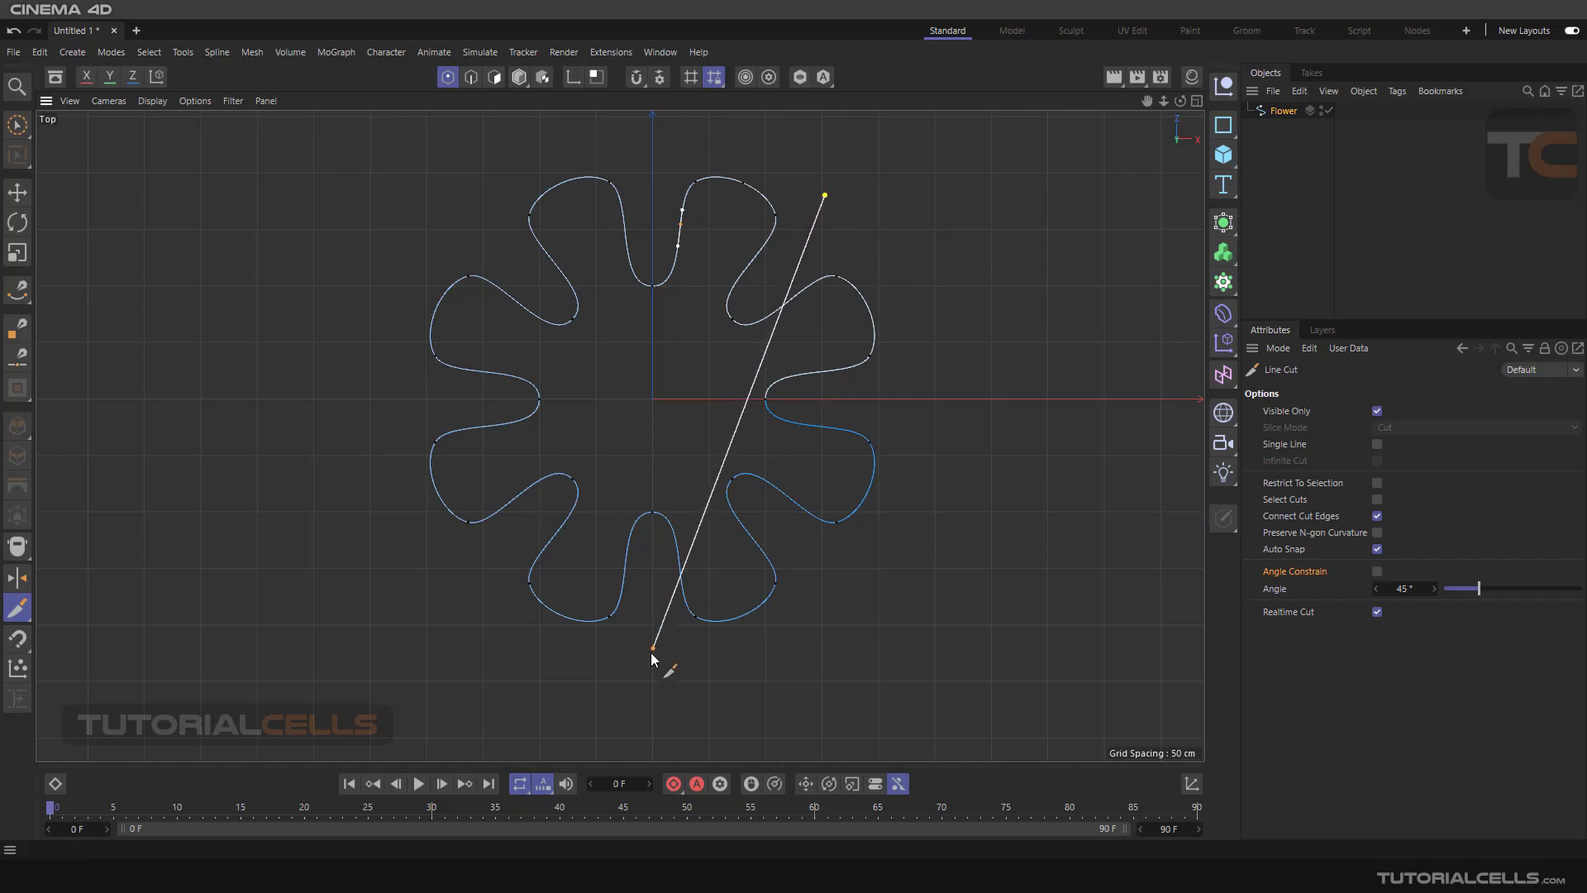
pyautogui.click(640, 668)
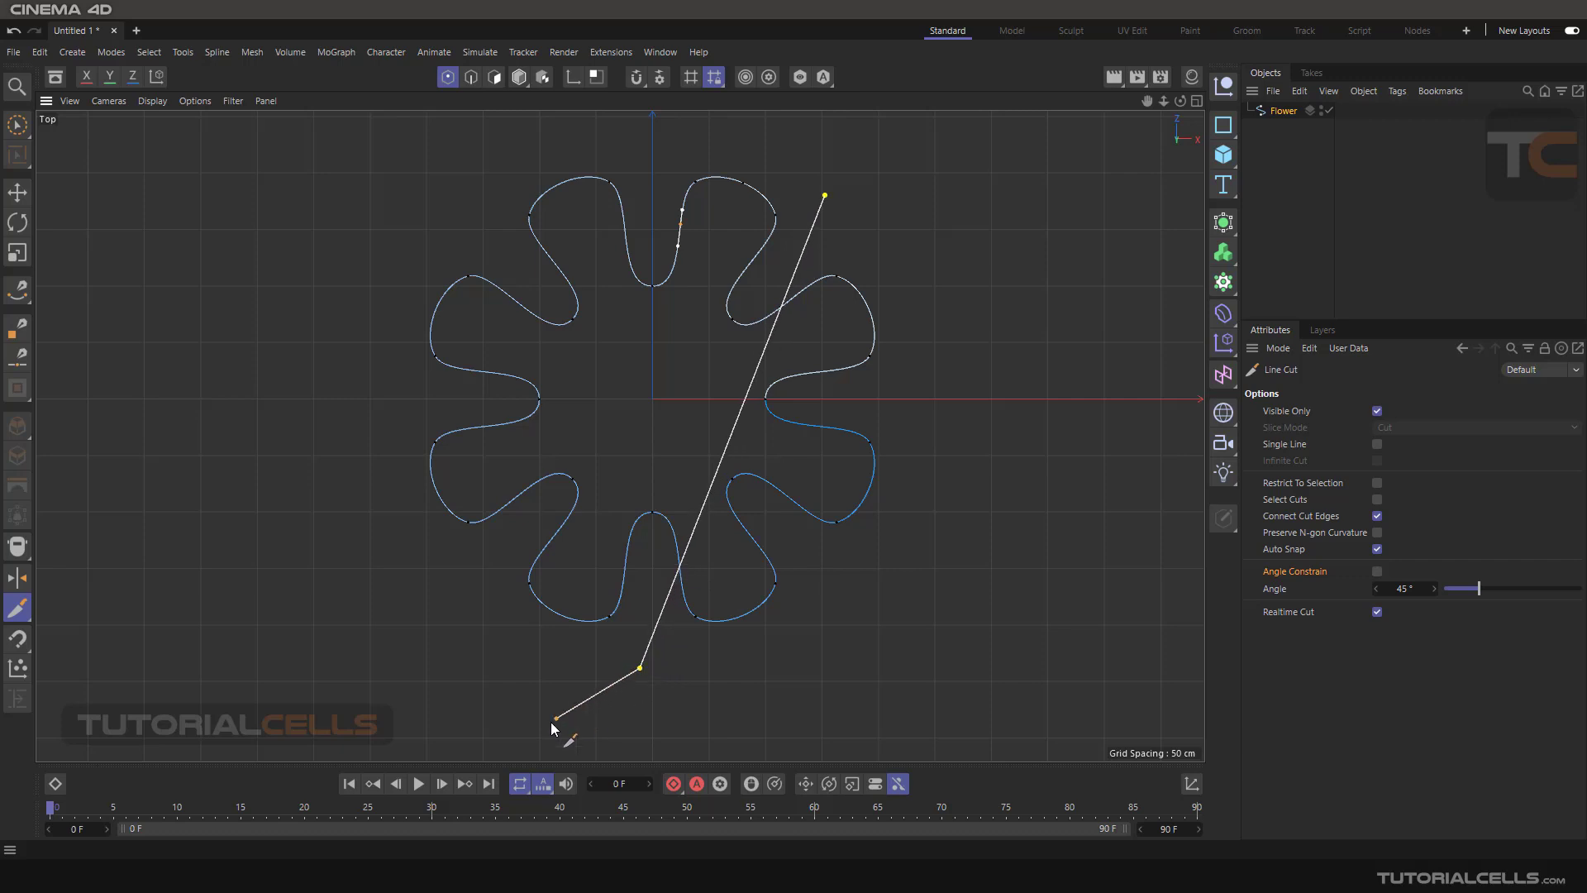
pyautogui.click(519, 671)
pyautogui.click(643, 457)
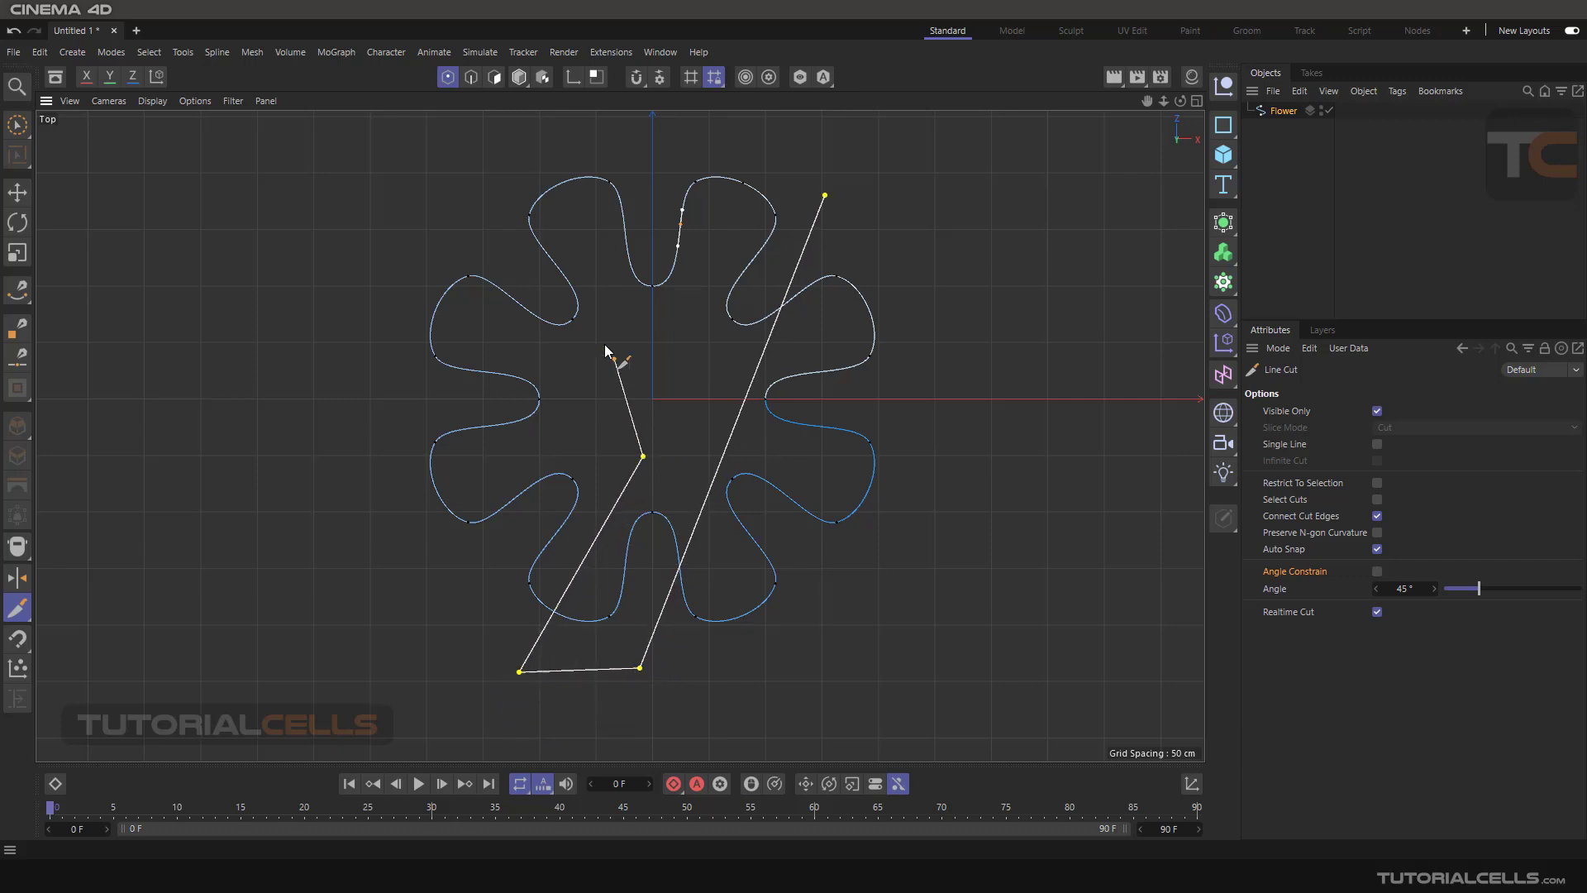
pyautogui.click(502, 260)
pyautogui.press('space')
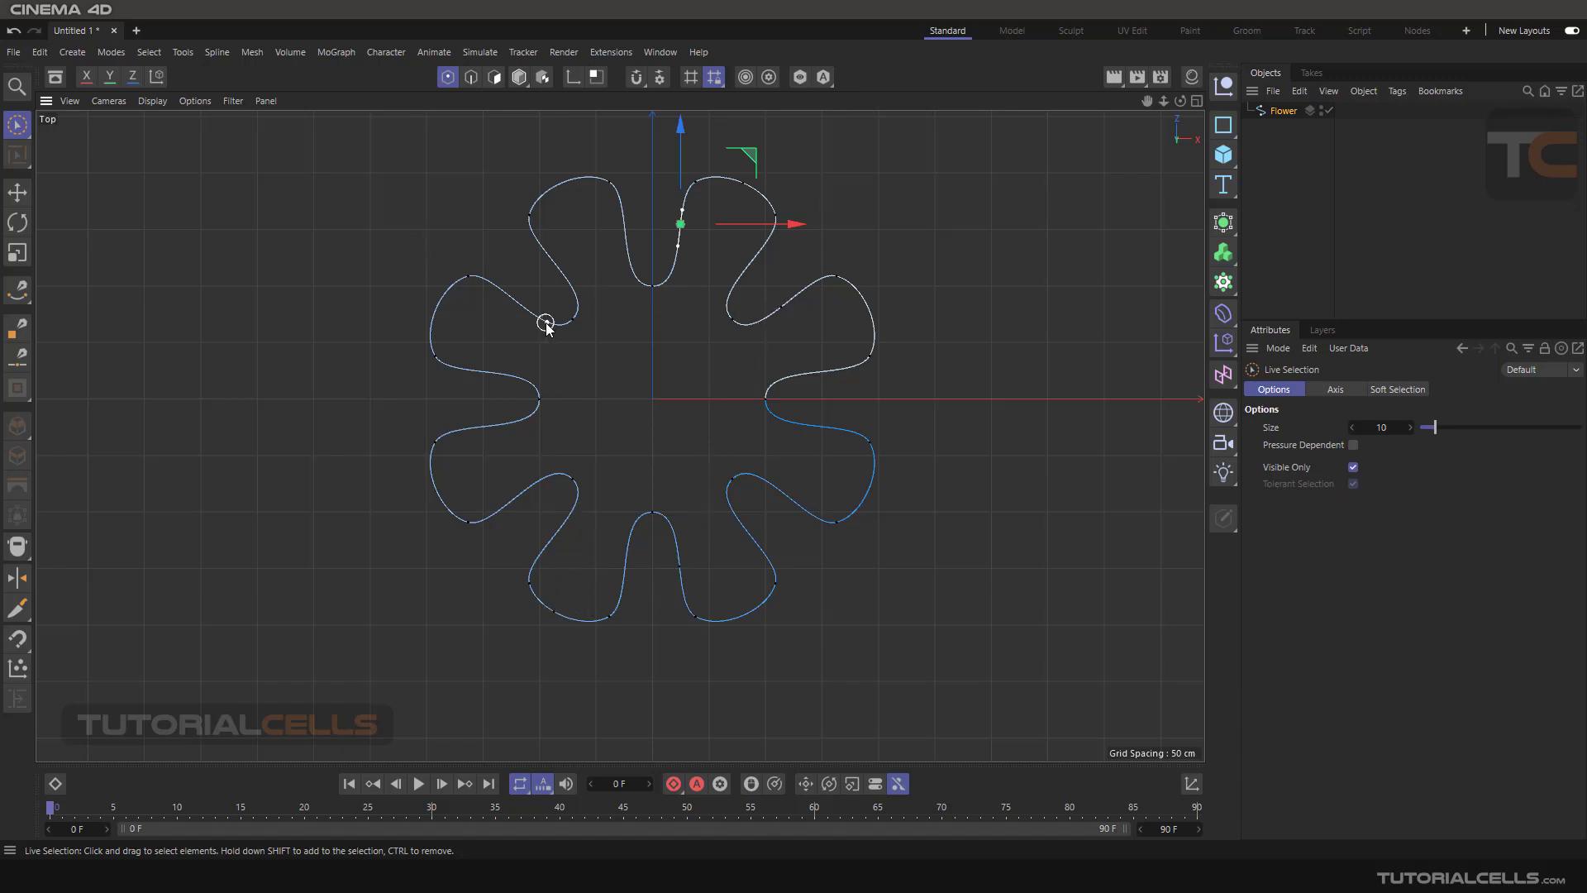
# - Re-enable Single Line for Line Cut, start a trial cut across the upper flower, then cancel it
pyautogui.click(943, 247)
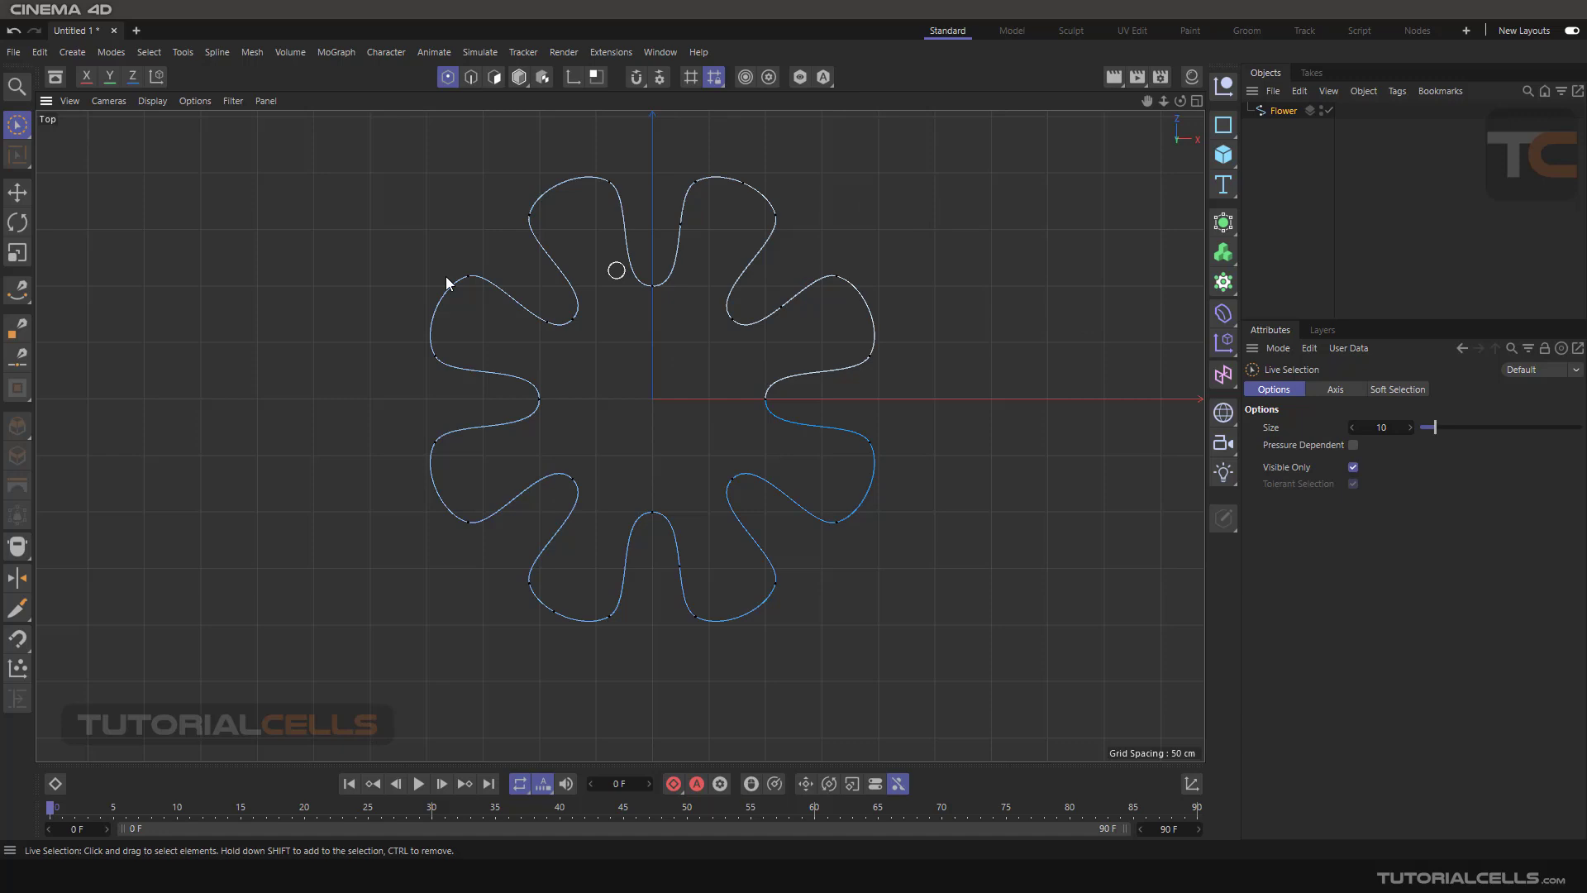
pyautogui.click(16, 612)
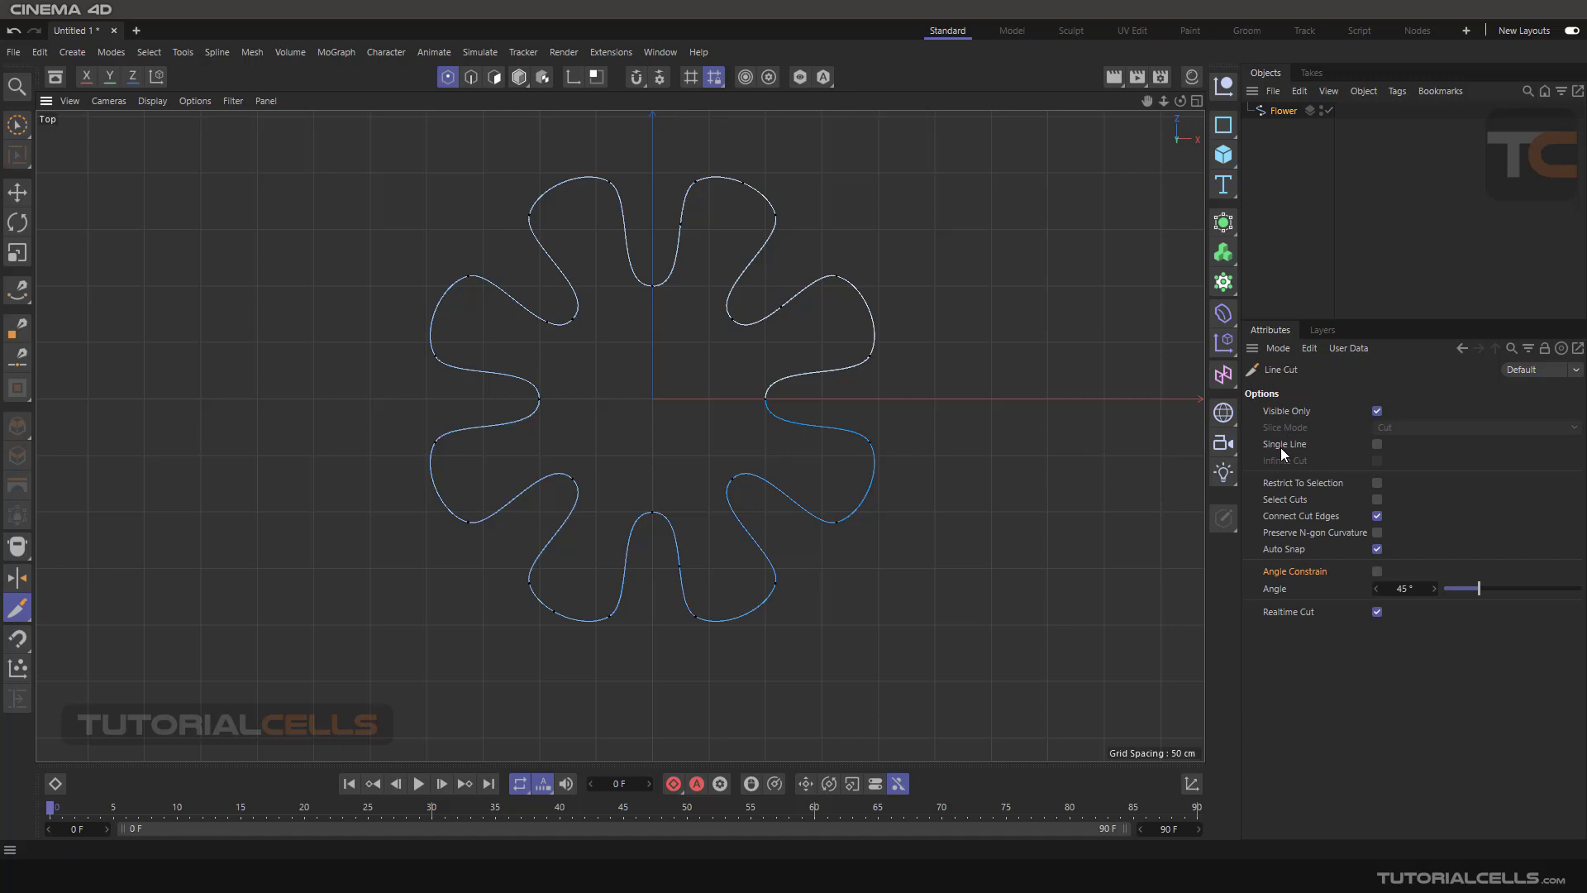
pyautogui.click(1376, 443)
pyautogui.click(965, 385)
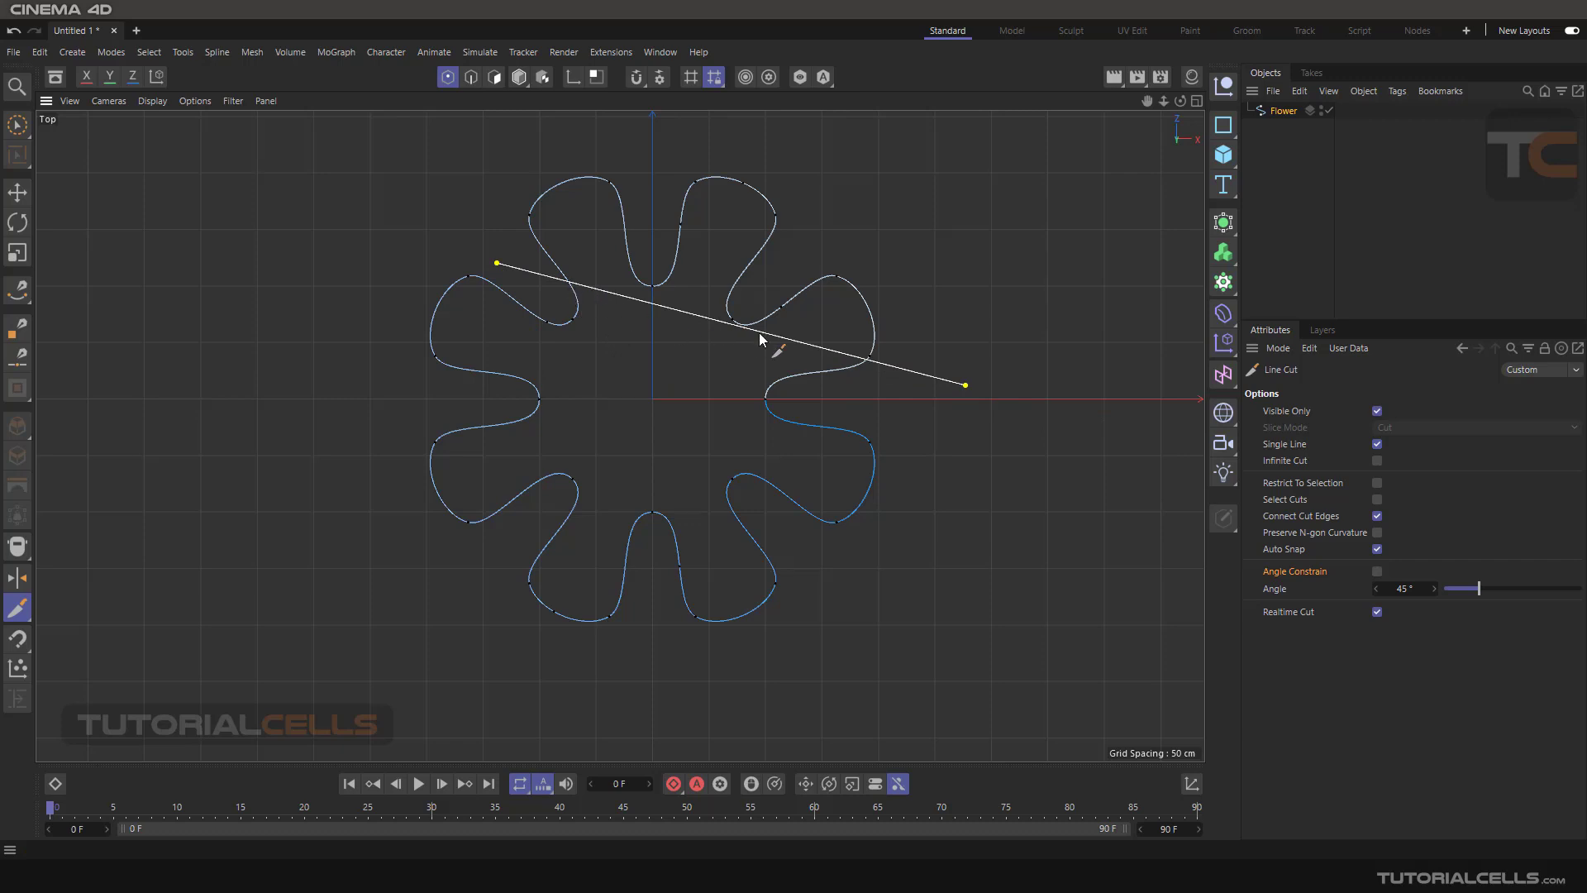
pyautogui.press('space')
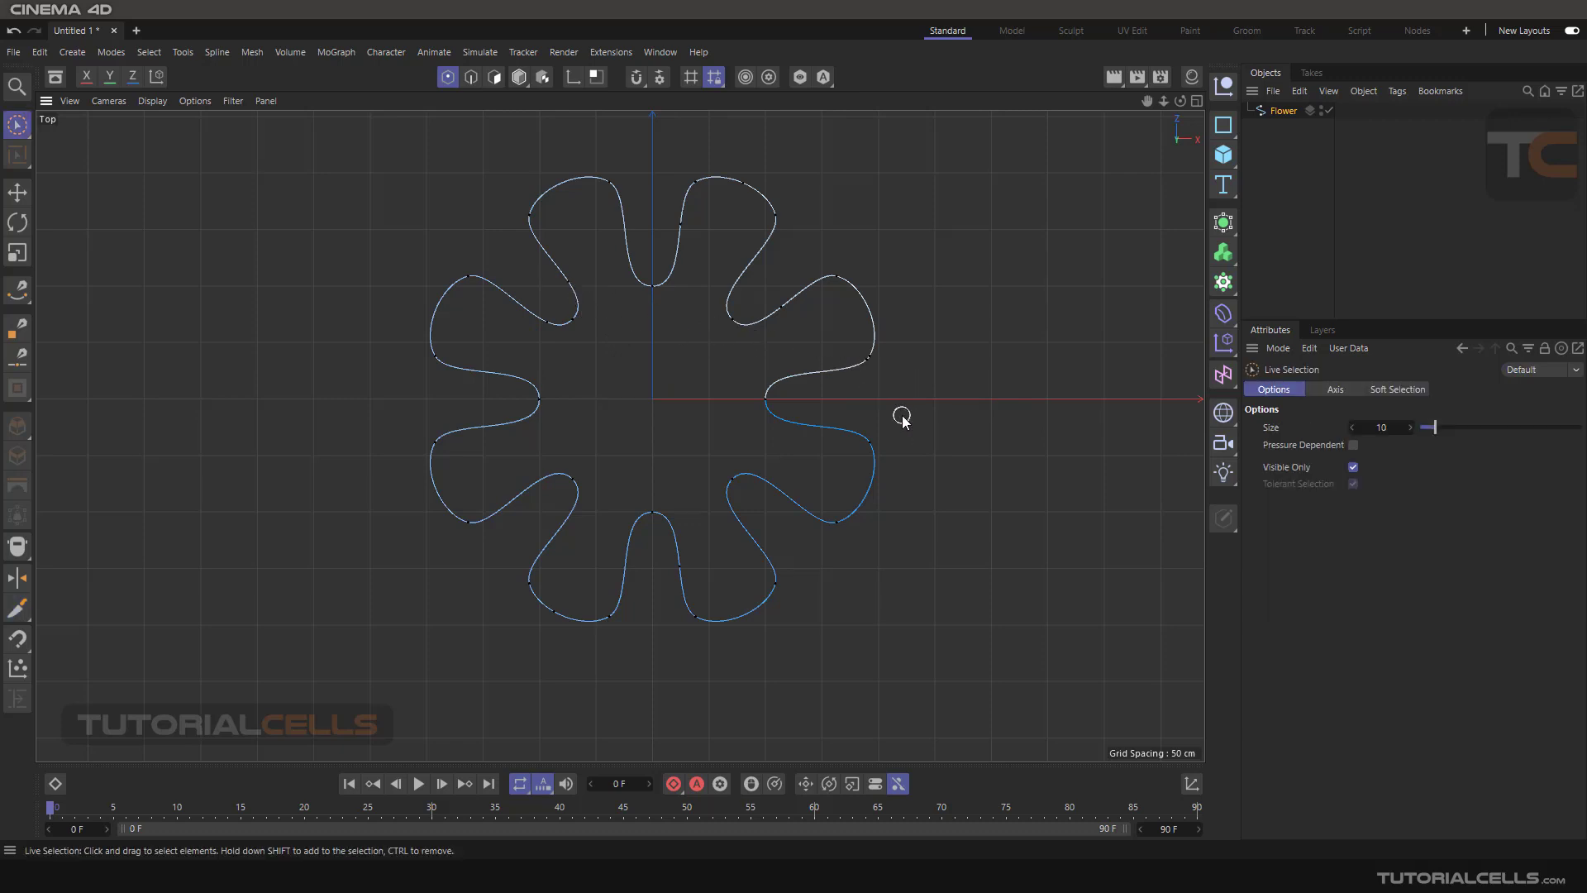
# - Enable Angle Constrain for Line Cut after a test cut beside the flower, then cancel the cut
pyautogui.click(18, 609)
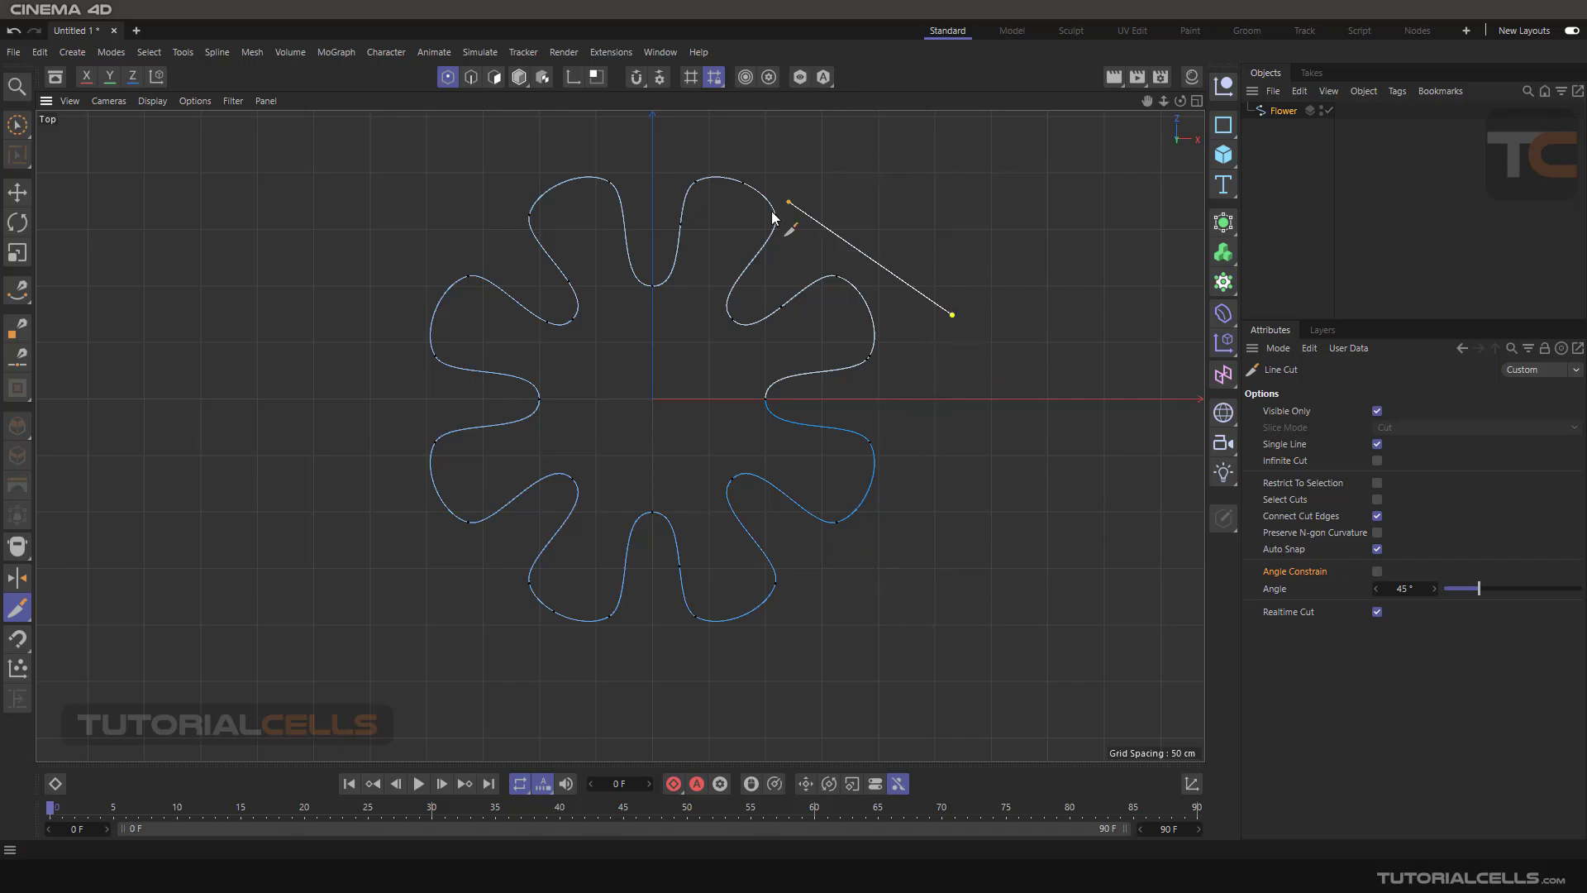
pyautogui.click(641, 347)
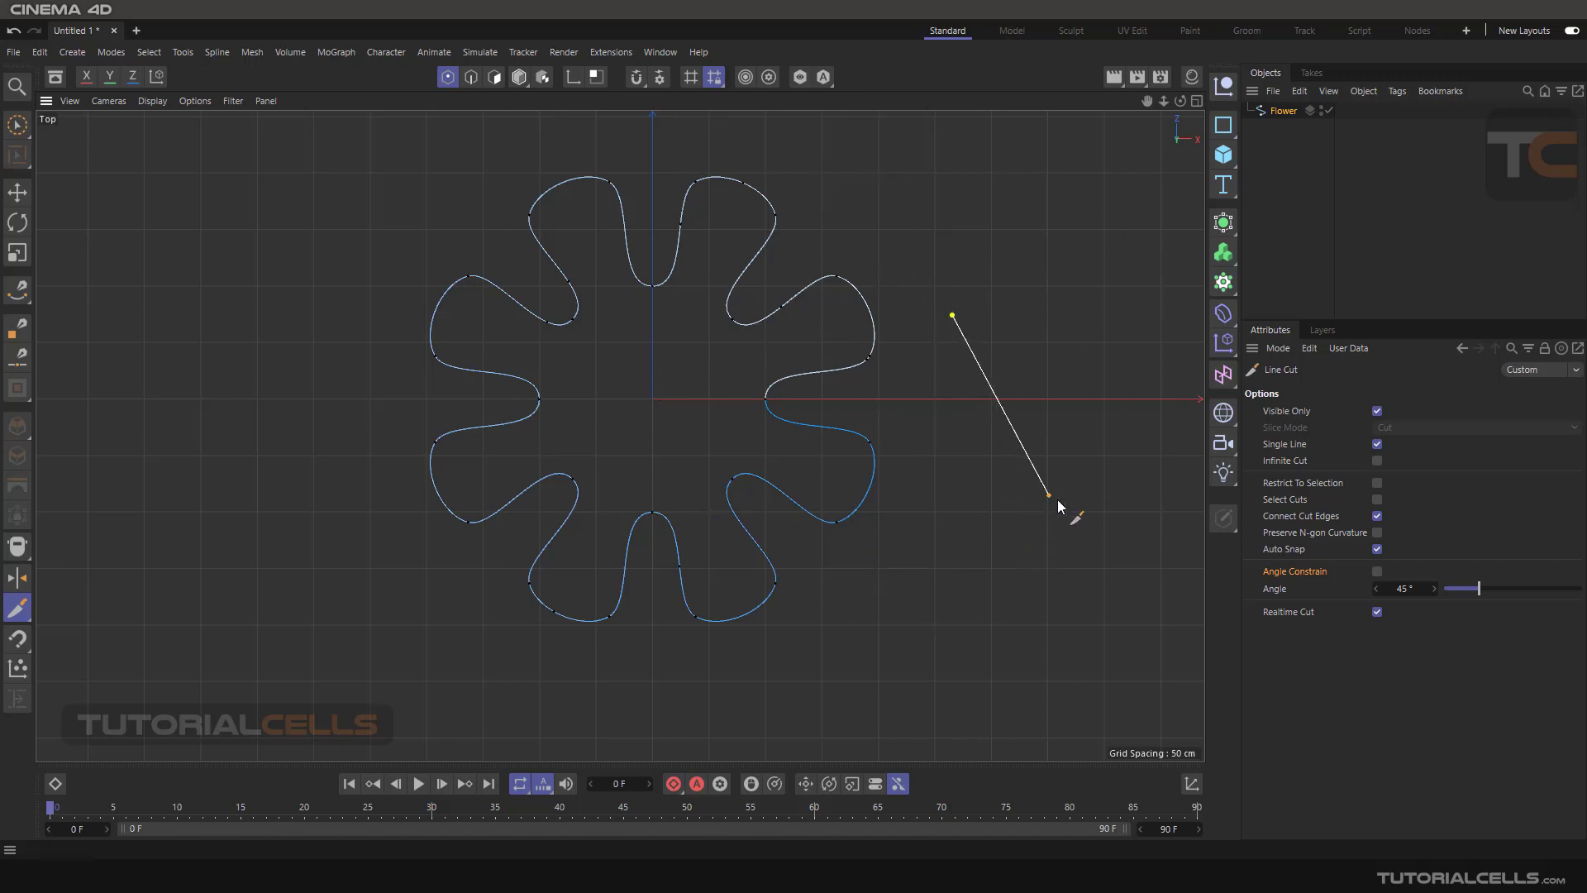
pyautogui.click(1376, 571)
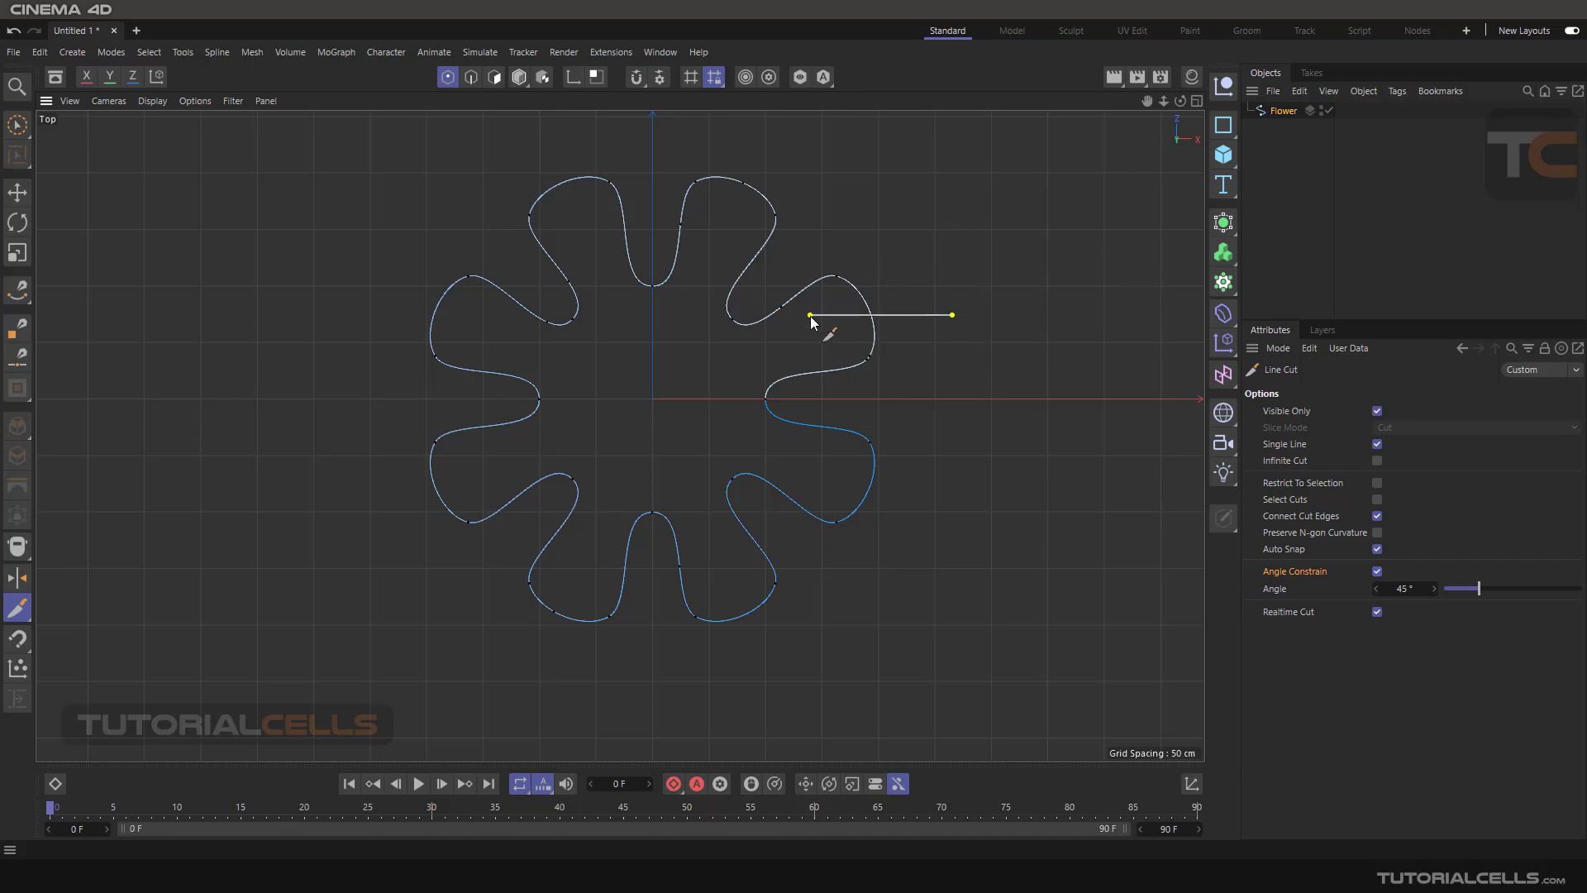
pyautogui.press('space')
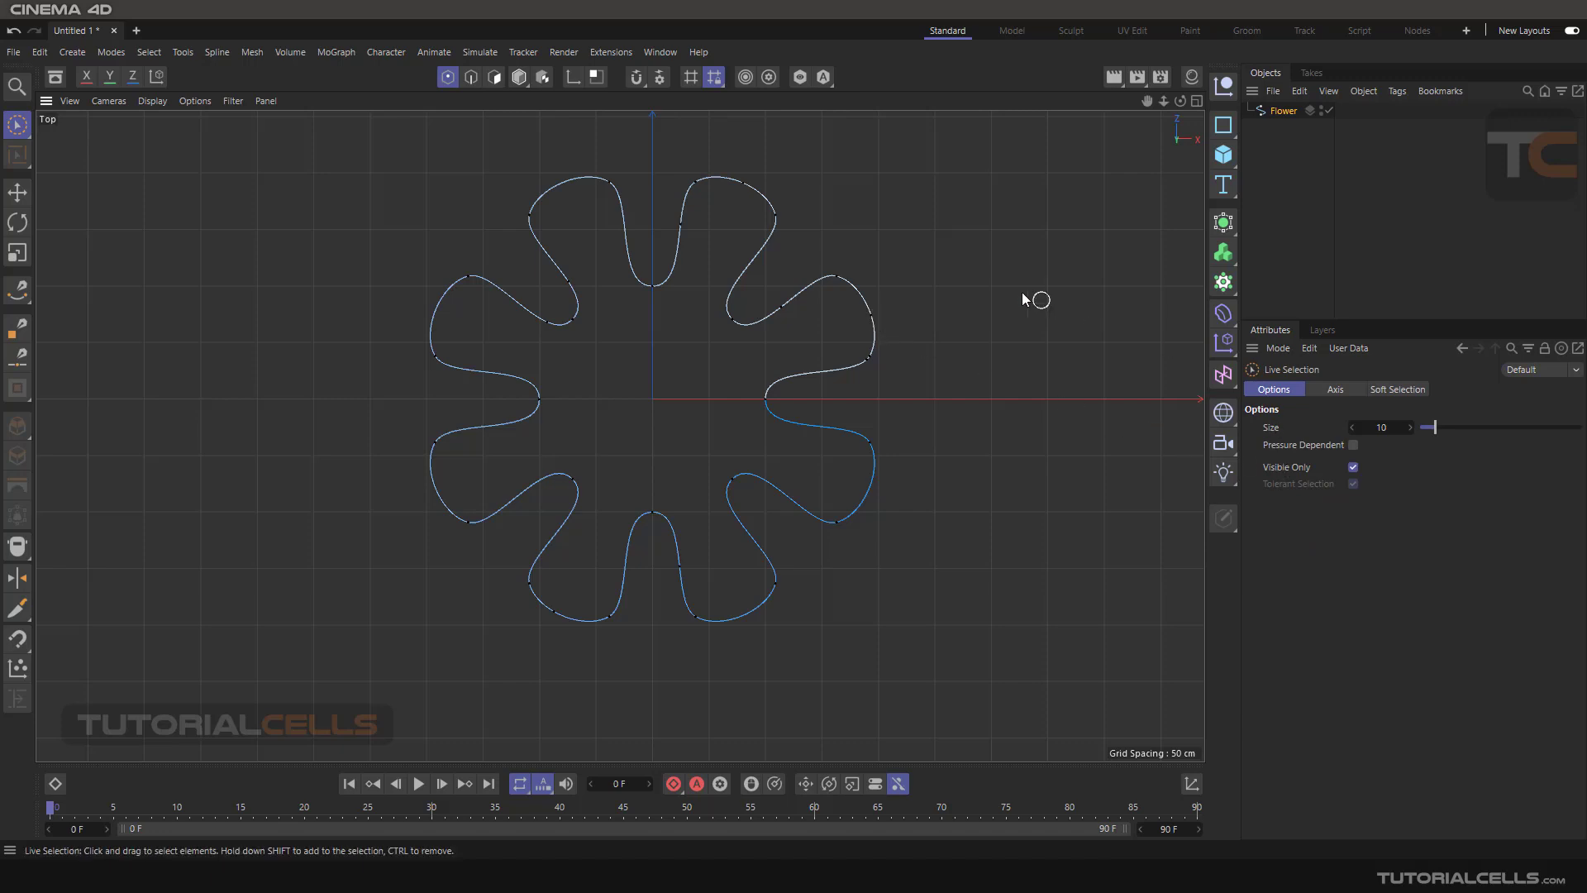
# - Keep the Line Cut constraint angle at 45° and turn Angle Constrain off after a test cut
pyautogui.click(20, 609)
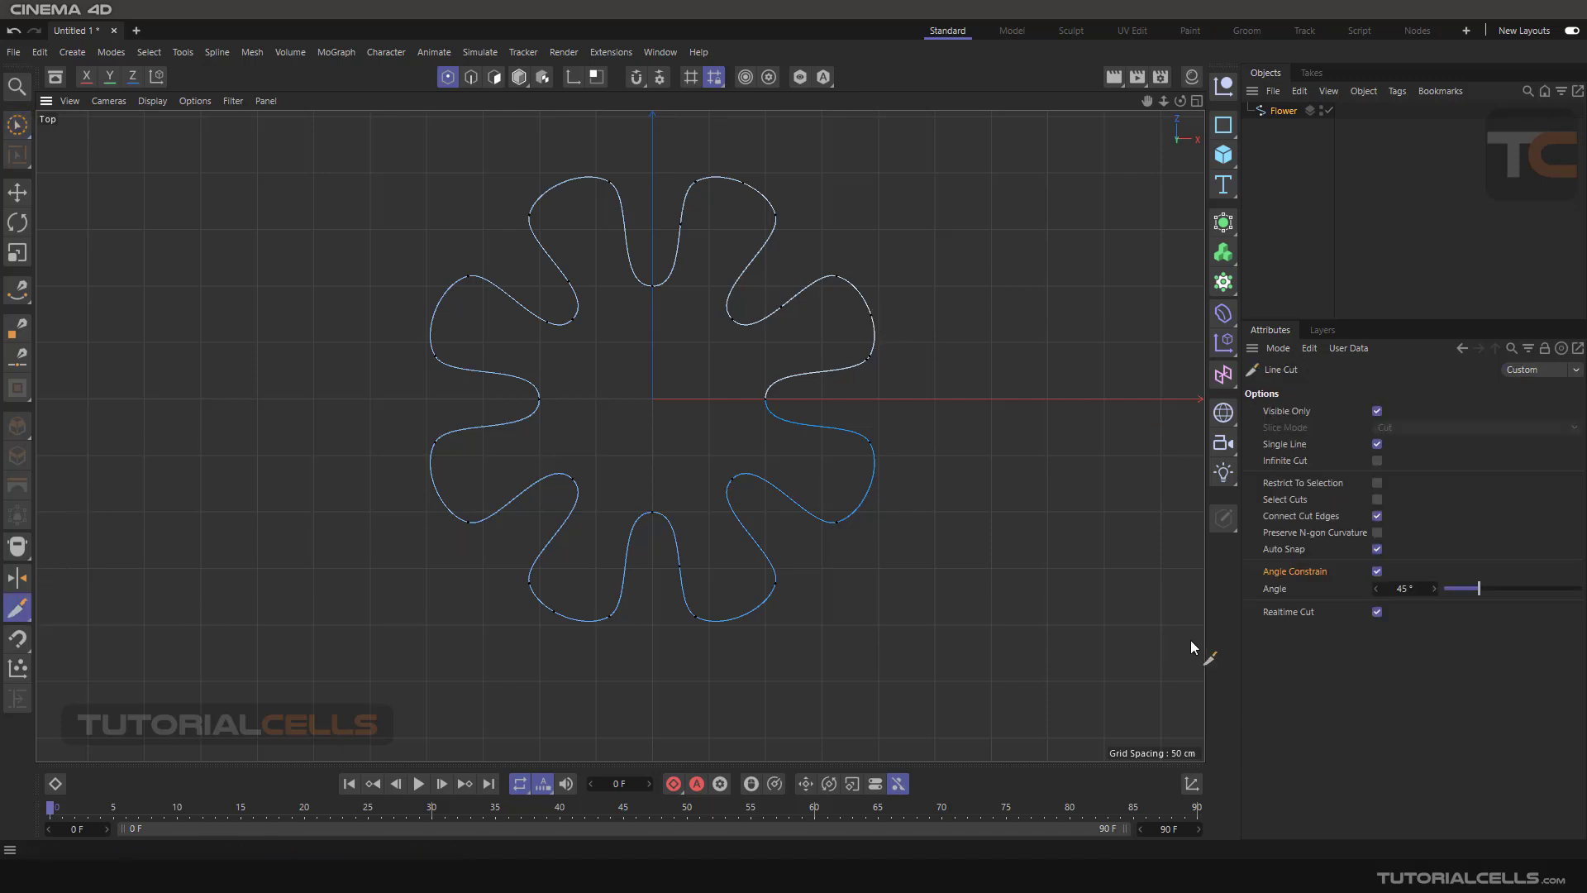
pyautogui.click(1399, 588)
pyautogui.press('Return')
pyautogui.click(900, 248)
pyautogui.click(1377, 571)
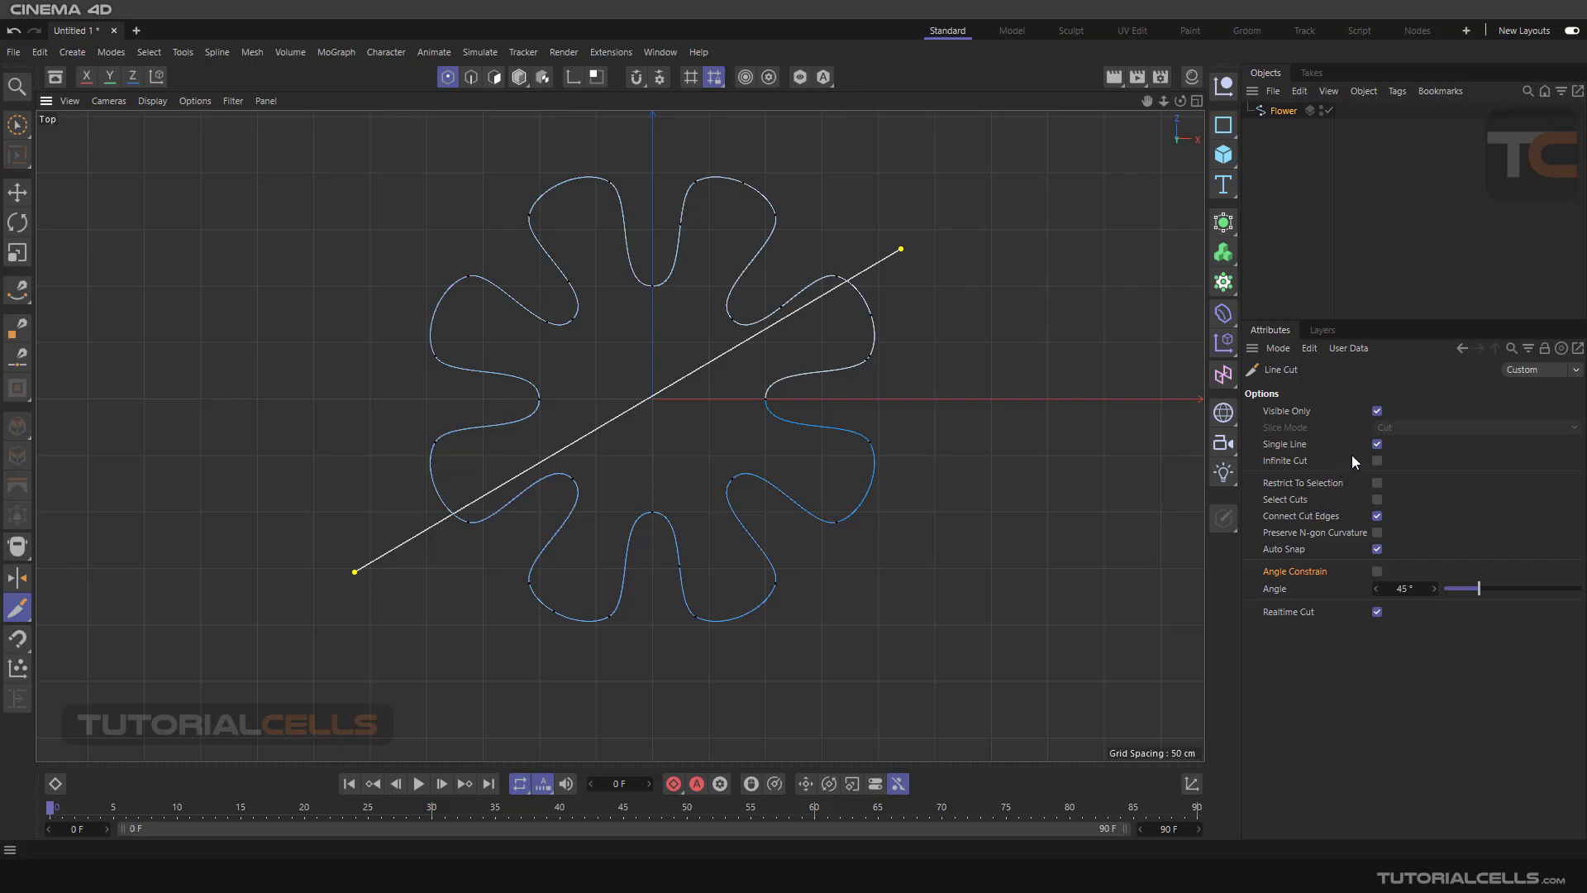
# - Switch Line Cut to multi-segment mode and place cut points below and lower right of the flower
pyautogui.click(1376, 444)
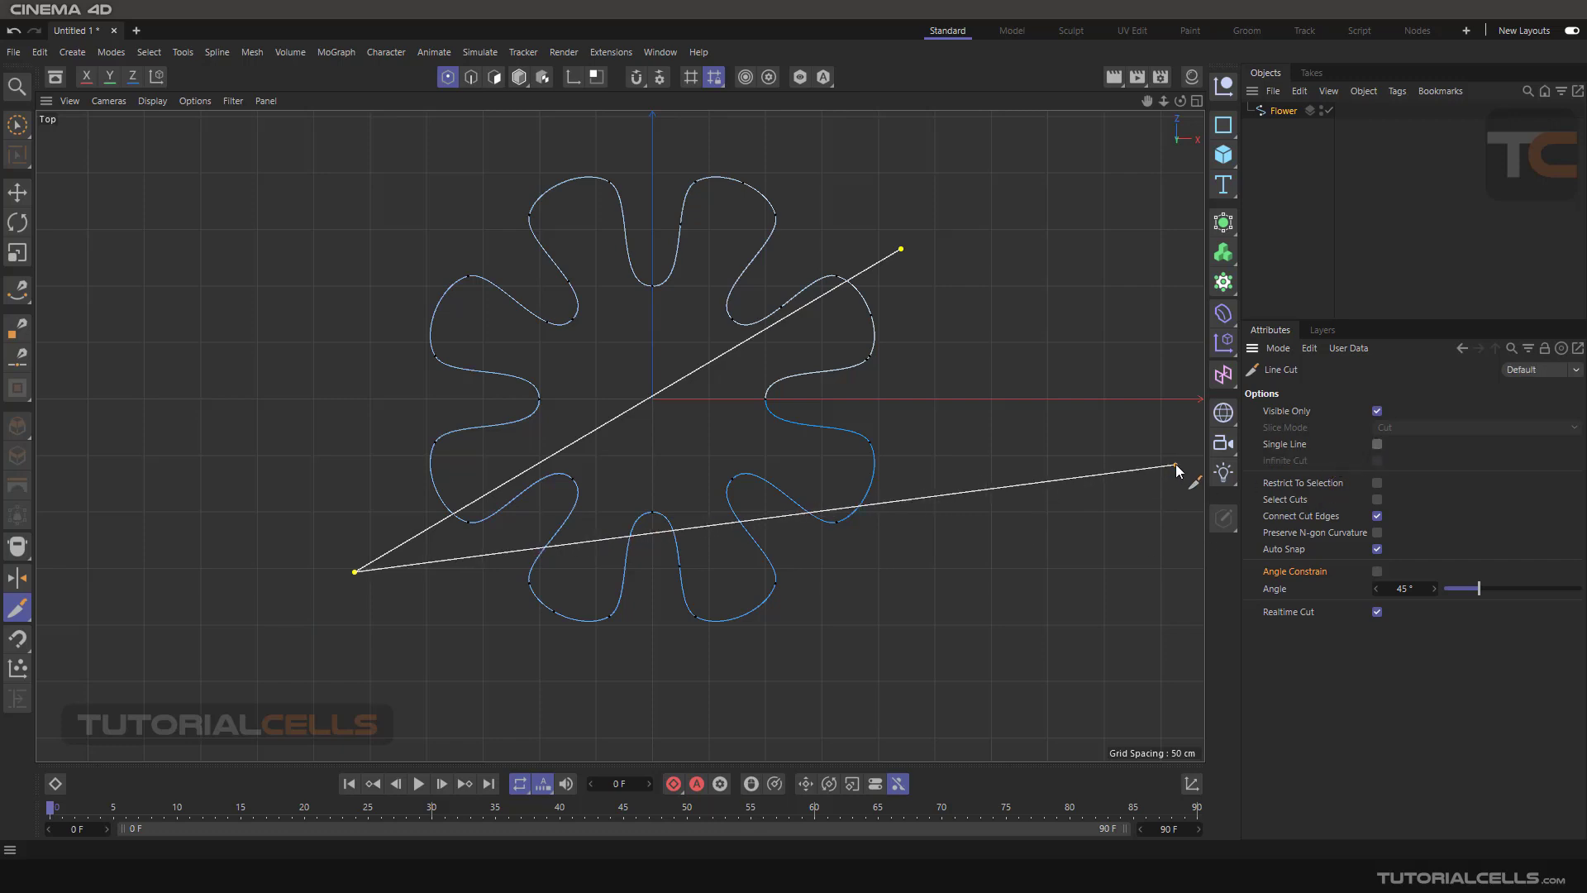
pyautogui.click(612, 677)
pyautogui.click(757, 645)
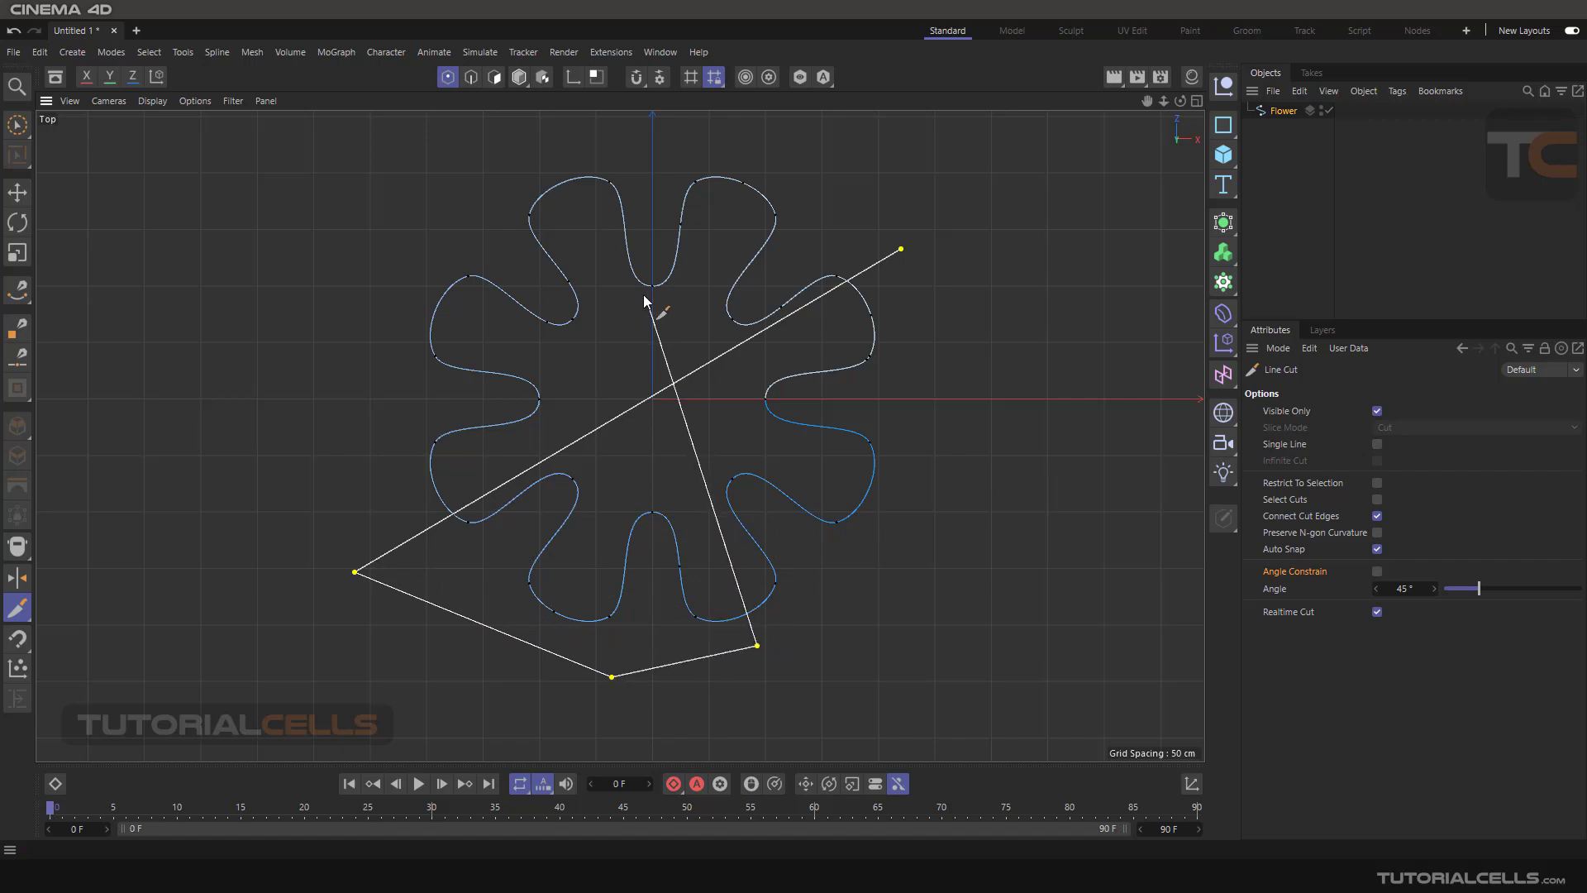
pyautogui.press('space')
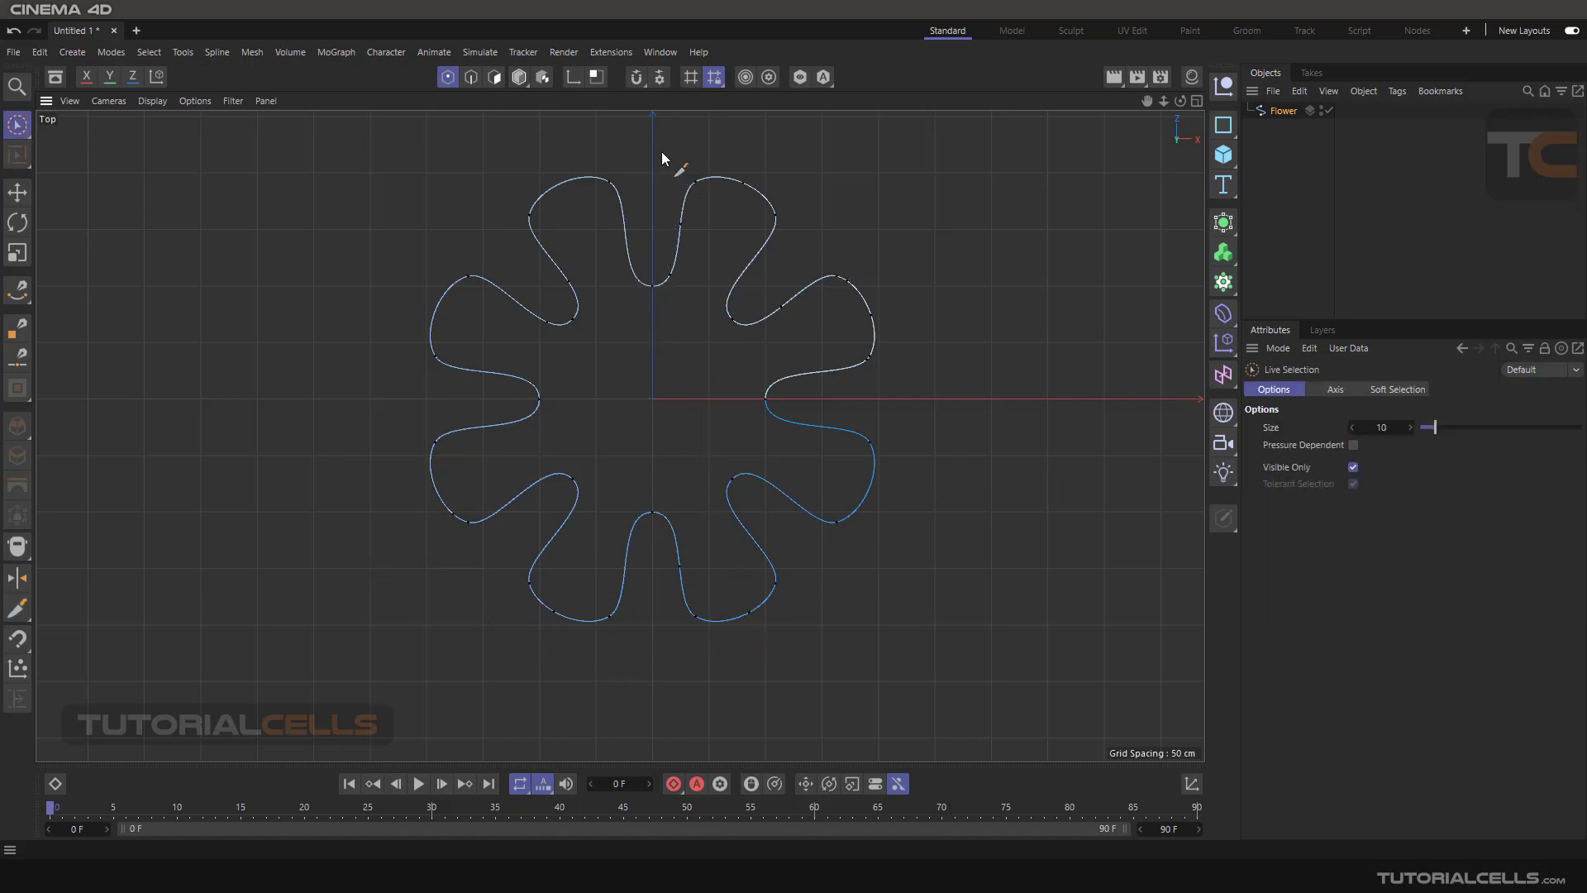